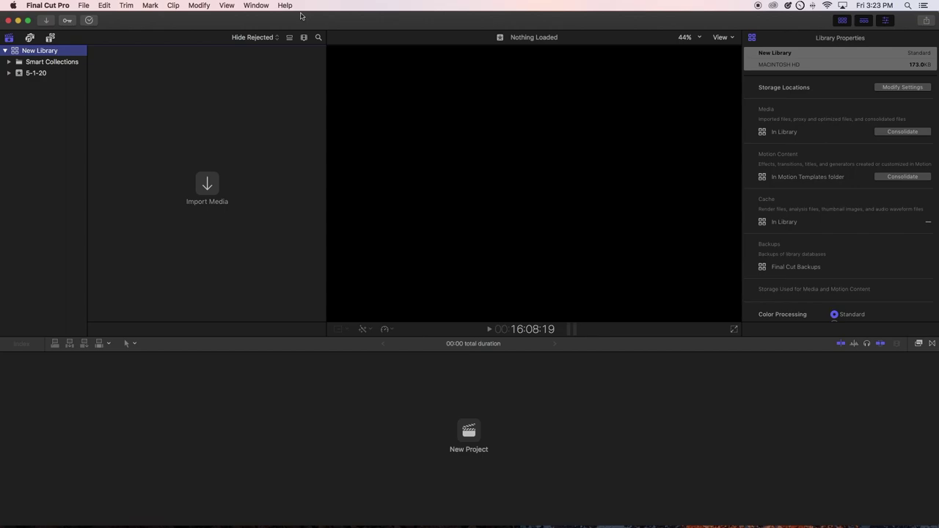
pyautogui.click(243, 19)
pyautogui.click(530, 190)
pyautogui.click(564, 145)
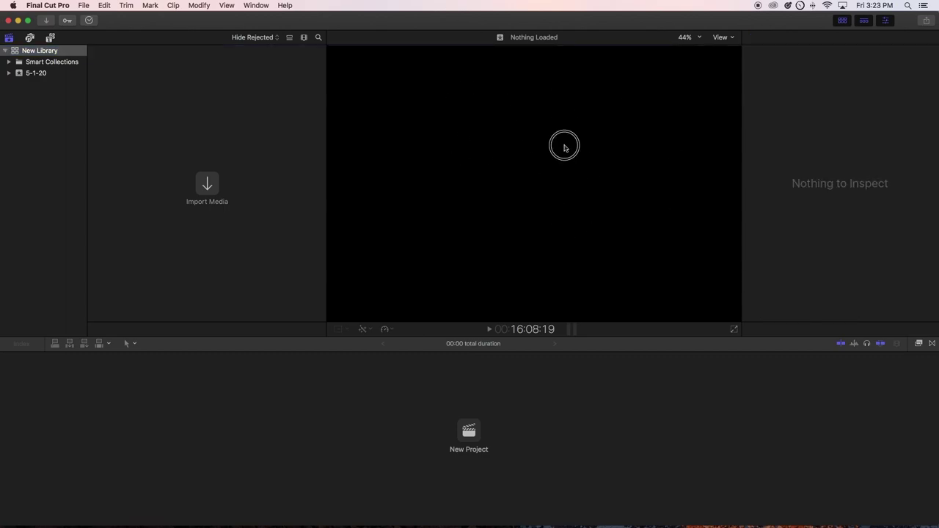
pyautogui.click(855, 126)
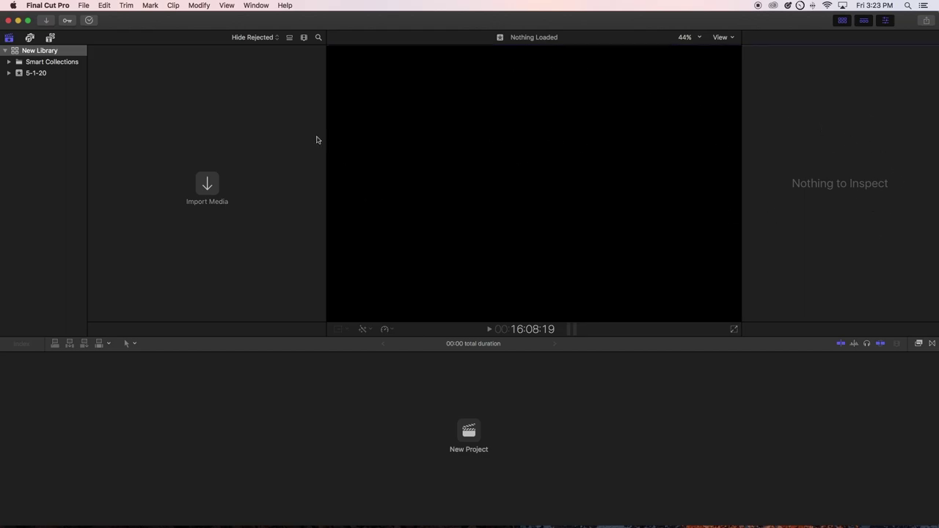
pyautogui.click(243, 144)
pyautogui.click(400, 420)
pyautogui.click(404, 415)
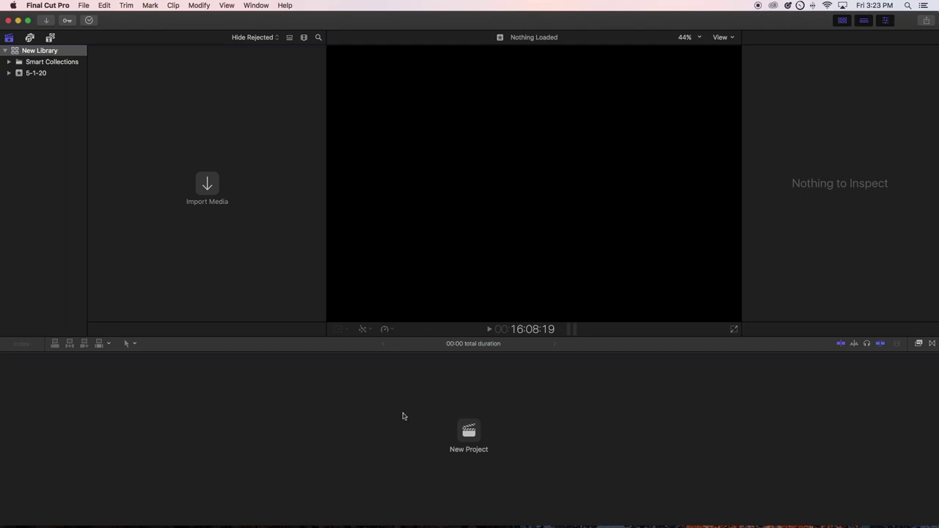
# View the installed titles collection and return to the library browser
pyautogui.click(48, 178)
pyautogui.click(48, 178)
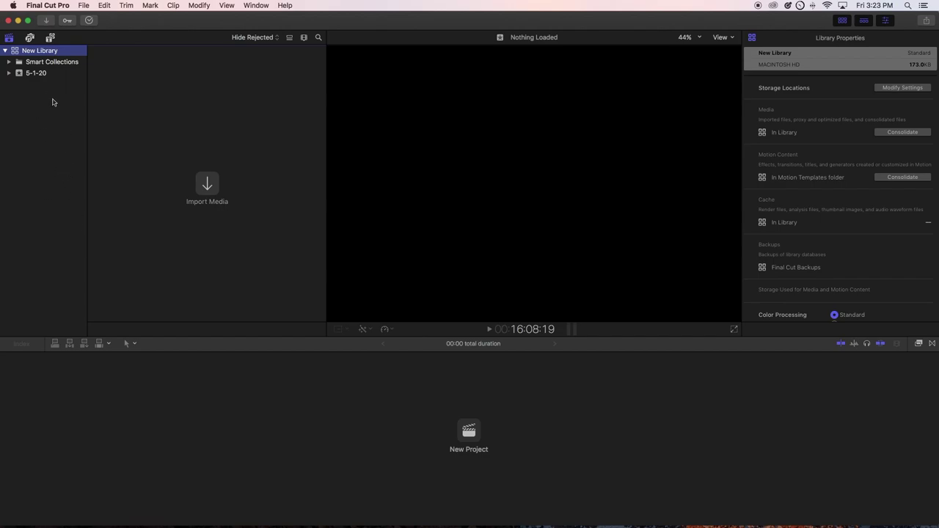
pyautogui.click(52, 38)
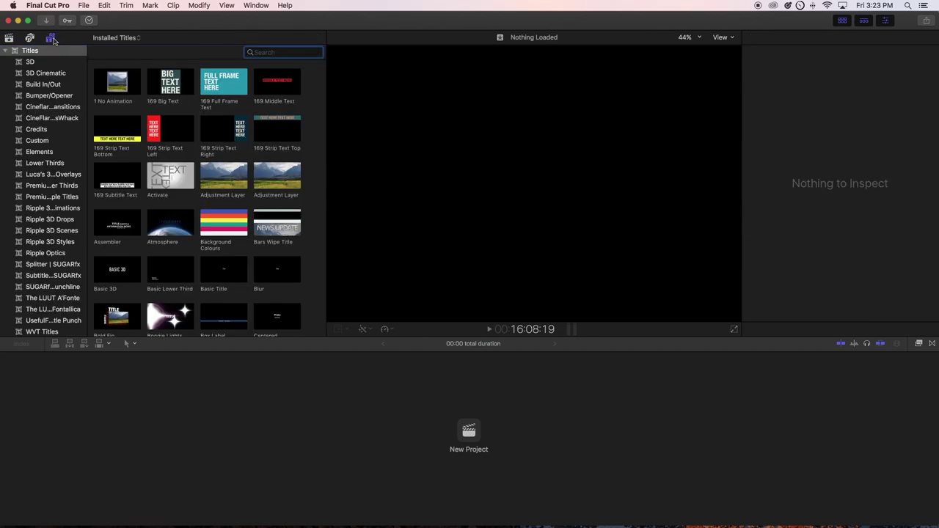
pyautogui.click(9, 38)
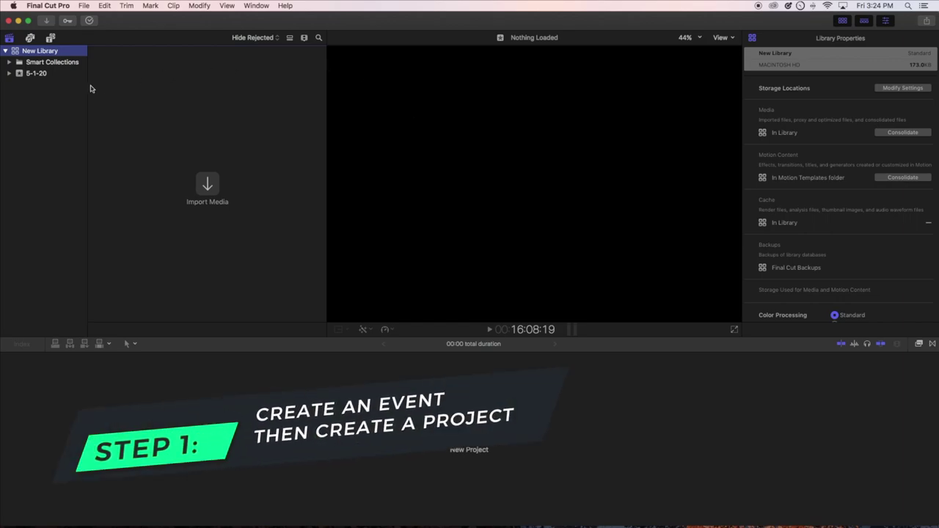
pyautogui.click(39, 74)
pyautogui.click(42, 52)
pyautogui.click(84, 6)
pyautogui.moveTo(96, 18)
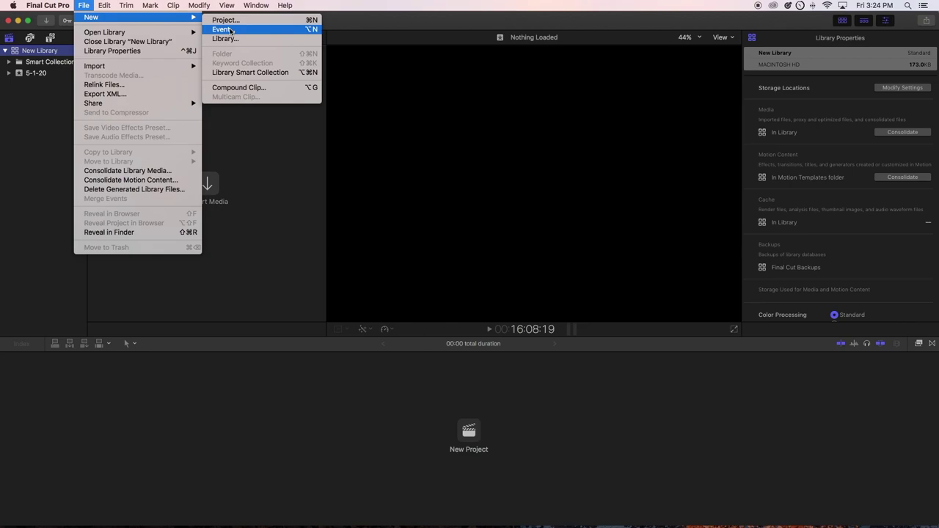
pyautogui.click(40, 98)
# Create a new event named Test in the library New Library, without creating a project with it
pyautogui.rightClick(47, 51)
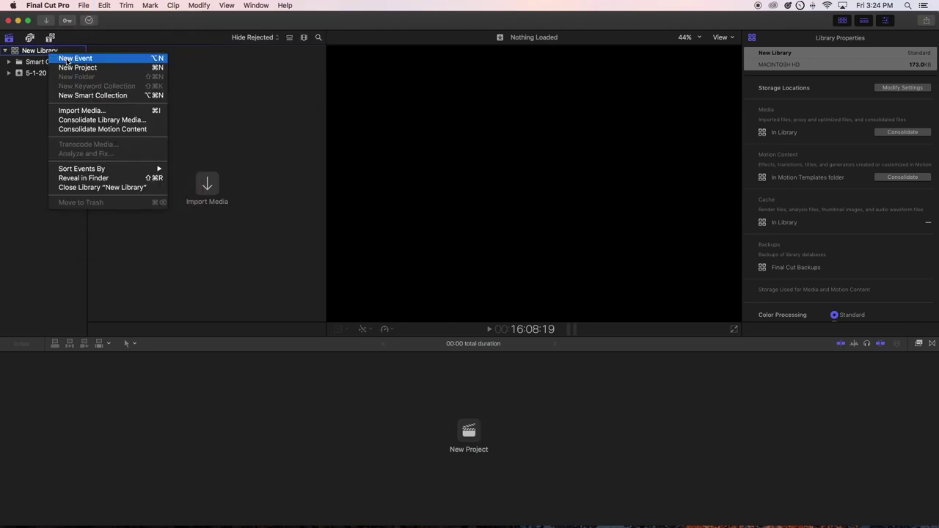
pyautogui.click(68, 59)
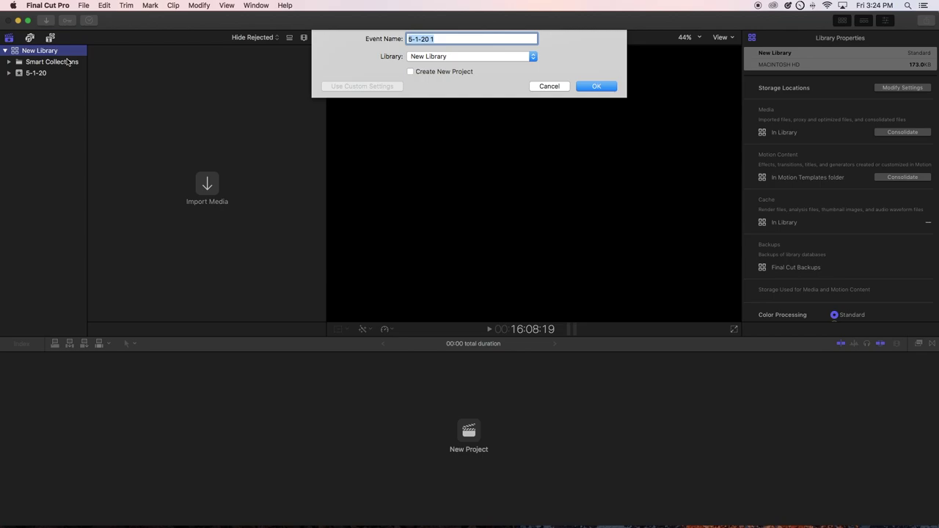
pyautogui.write('Test')
pyautogui.click(534, 58)
pyautogui.click(532, 58)
pyautogui.click(385, 40)
pyautogui.click(594, 87)
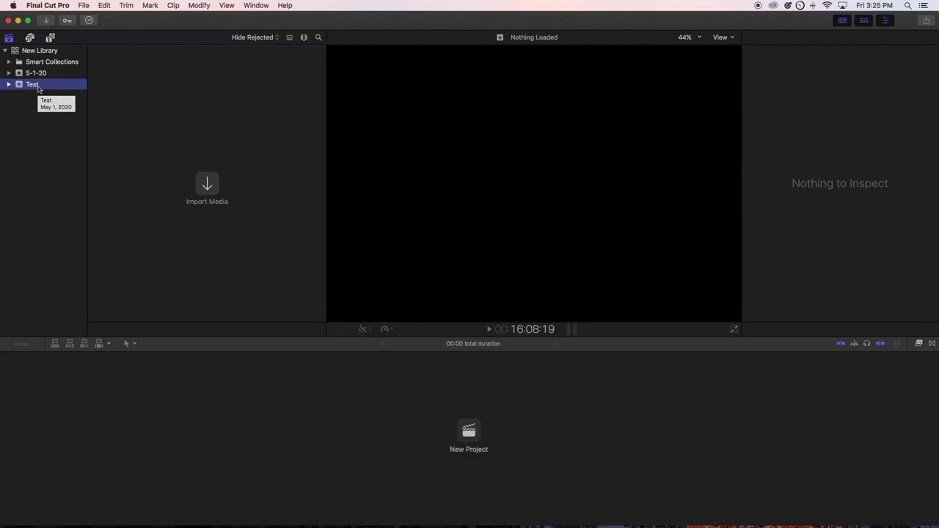
# Create a new project named "My first Youtube video" in the Test event
pyautogui.rightClick(33, 87)
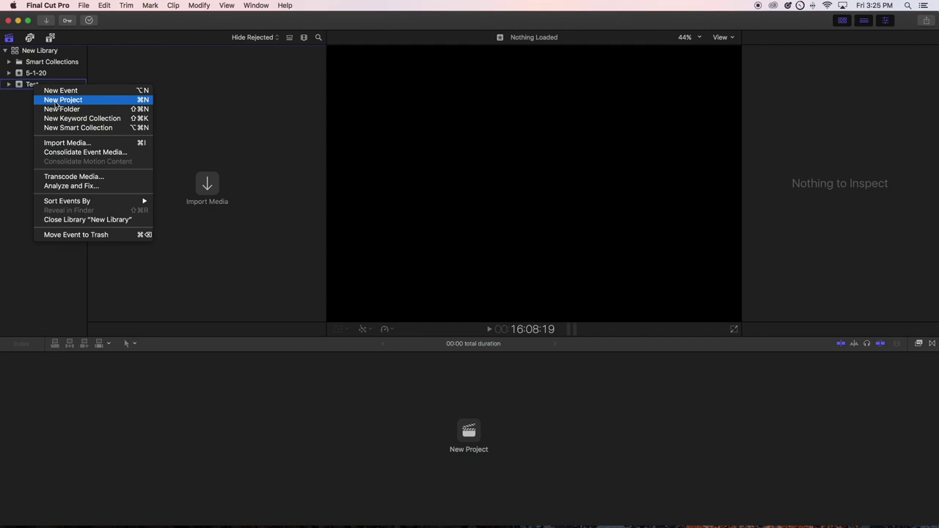
pyautogui.click(55, 103)
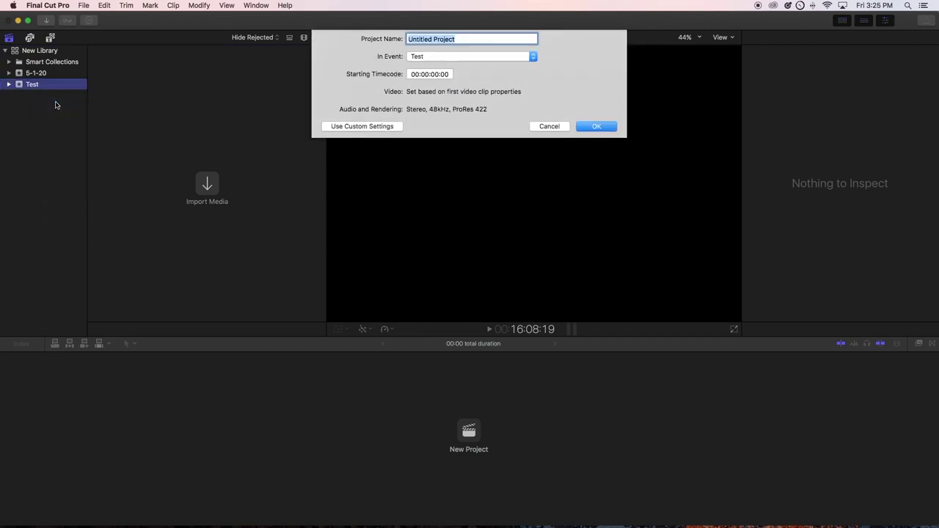
pyautogui.write('My')
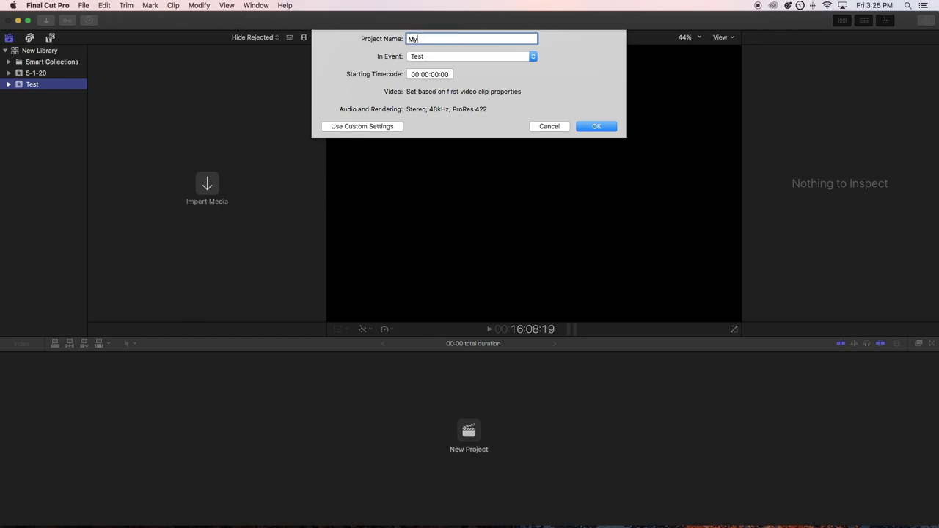
pyautogui.write(' first Youtube video')
pyautogui.press('Return')
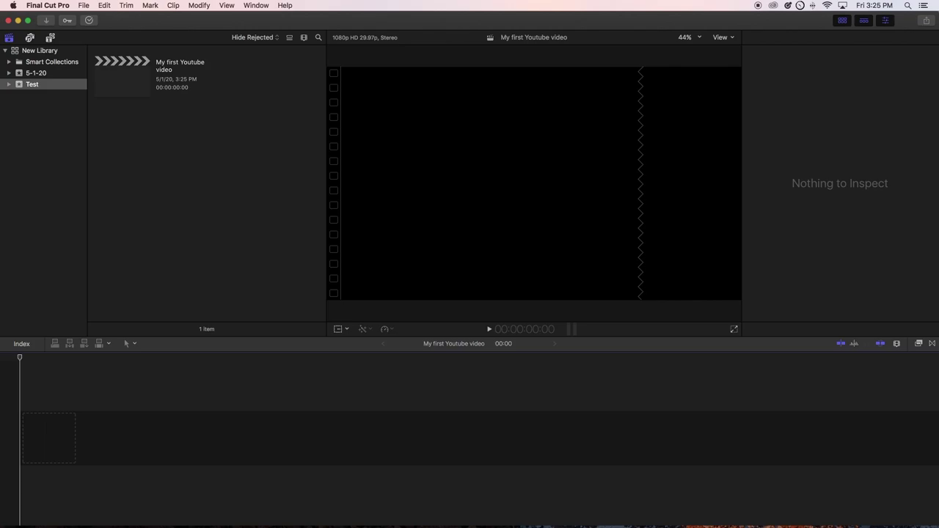
pyautogui.click(136, 93)
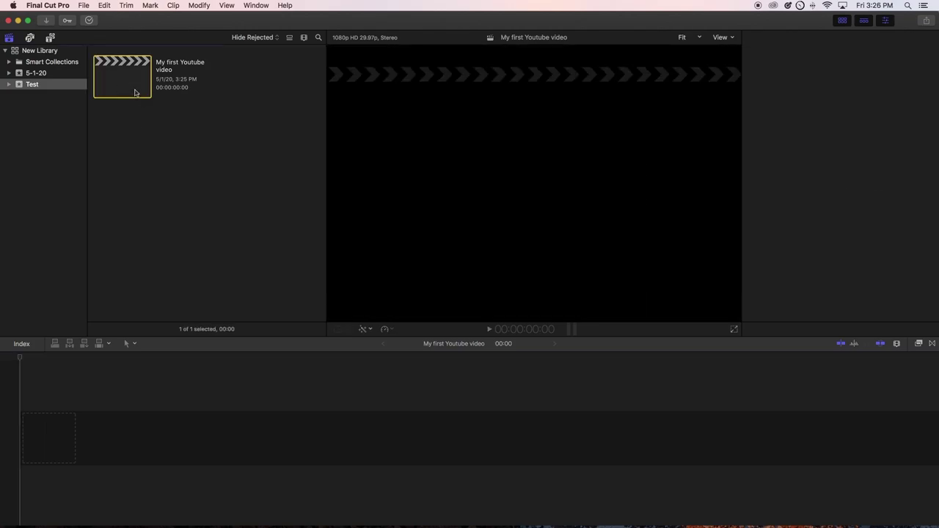
pyautogui.click(125, 130)
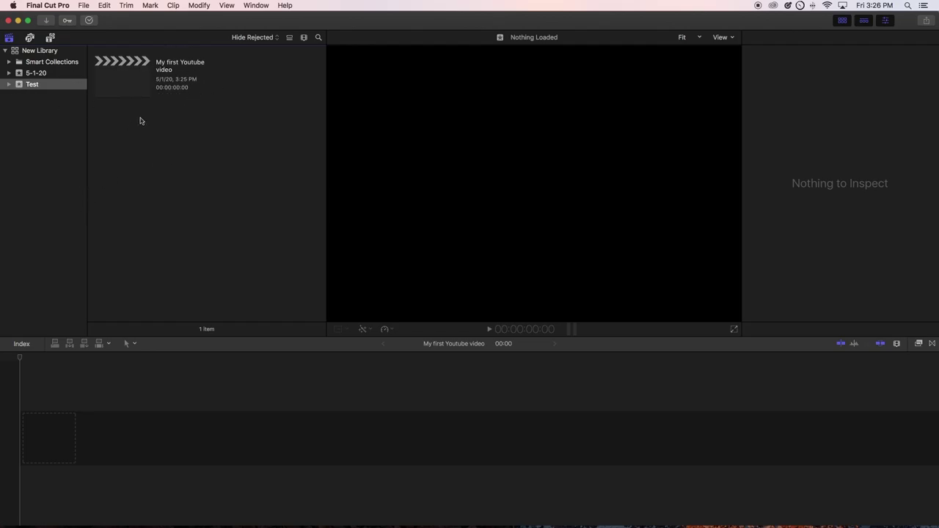
pyautogui.click(38, 52)
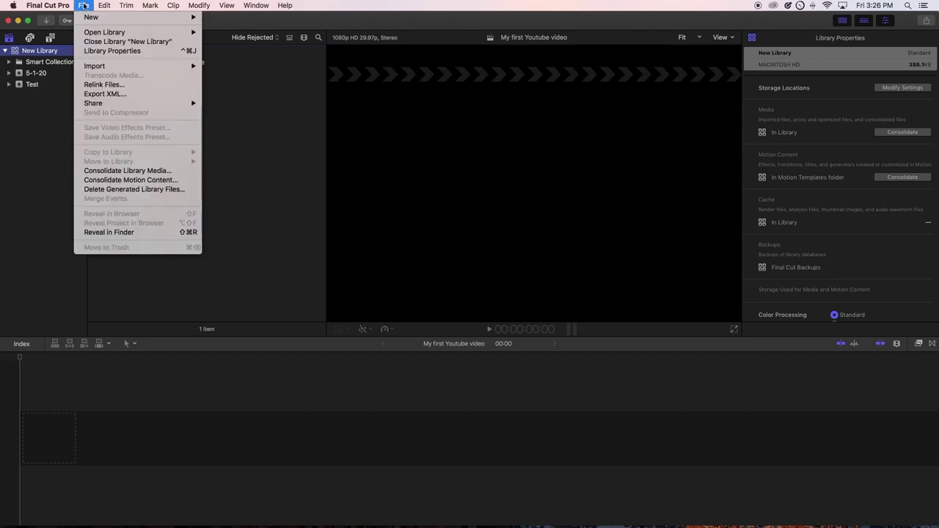
pyautogui.moveTo(89, 18)
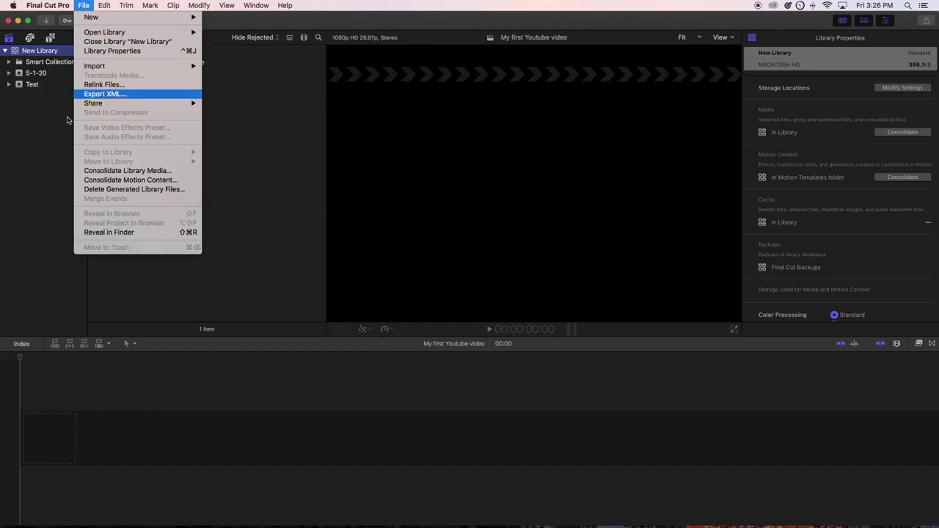
pyautogui.click(26, 140)
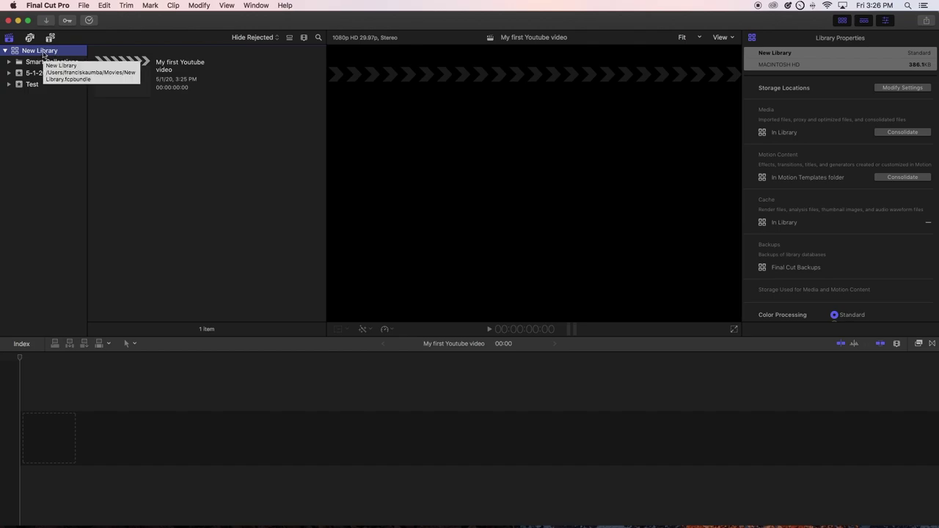
# Rename the Test event as "1st YT video"
pyautogui.click(33, 85)
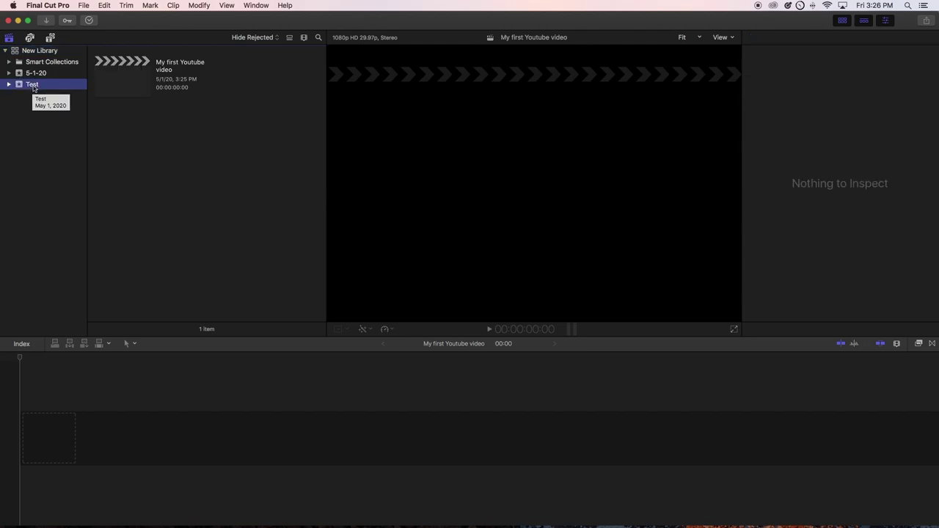
pyautogui.rightClick(33, 88)
pyautogui.click(33, 85)
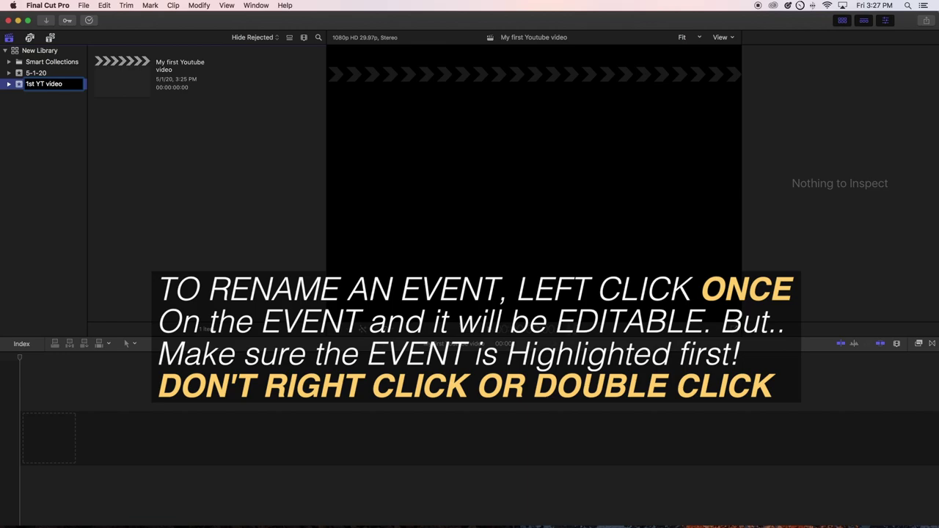
pyautogui.write('1st YT video')
pyautogui.press('Return')
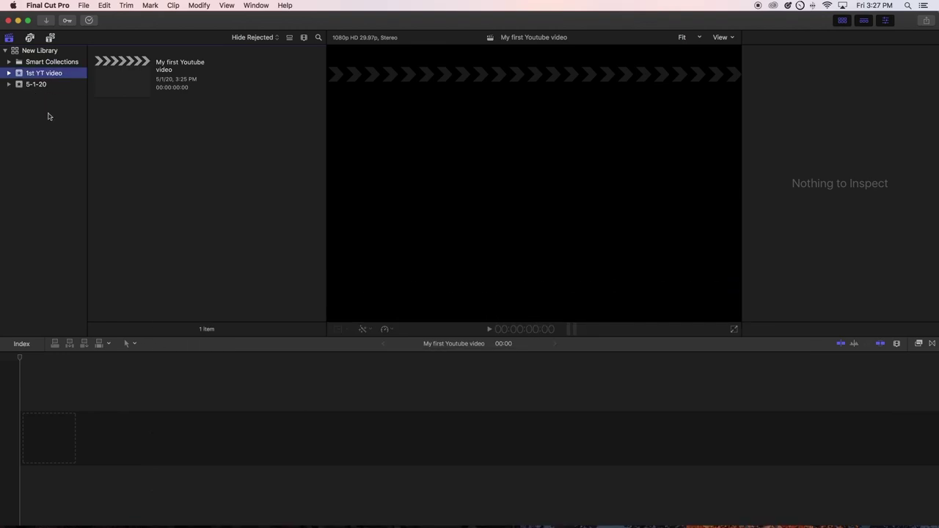
pyautogui.click(52, 74)
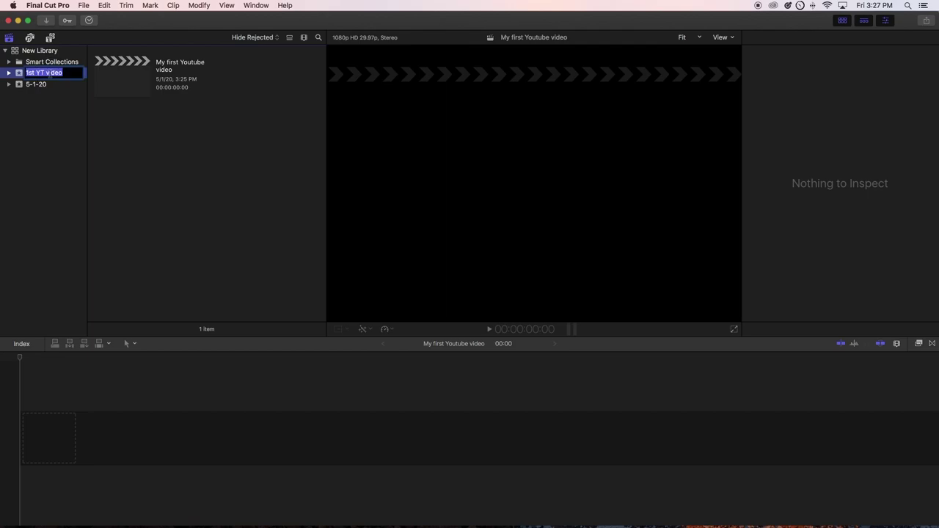
pyautogui.click(73, 73)
pyautogui.press('Return')
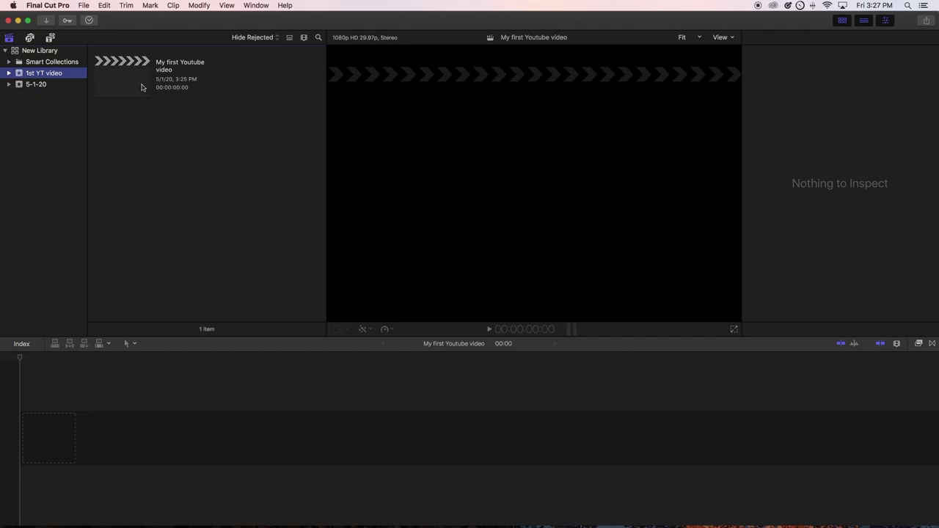
pyautogui.click(175, 73)
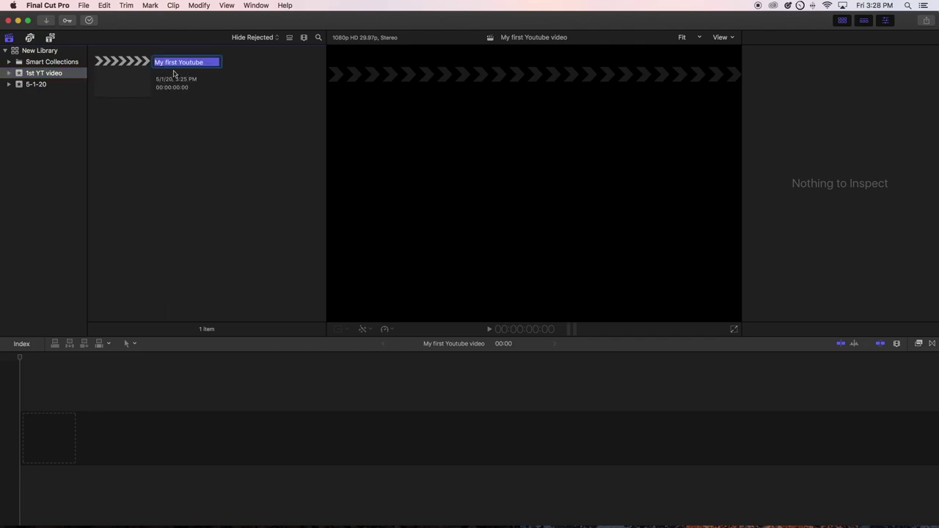
pyautogui.click(167, 63)
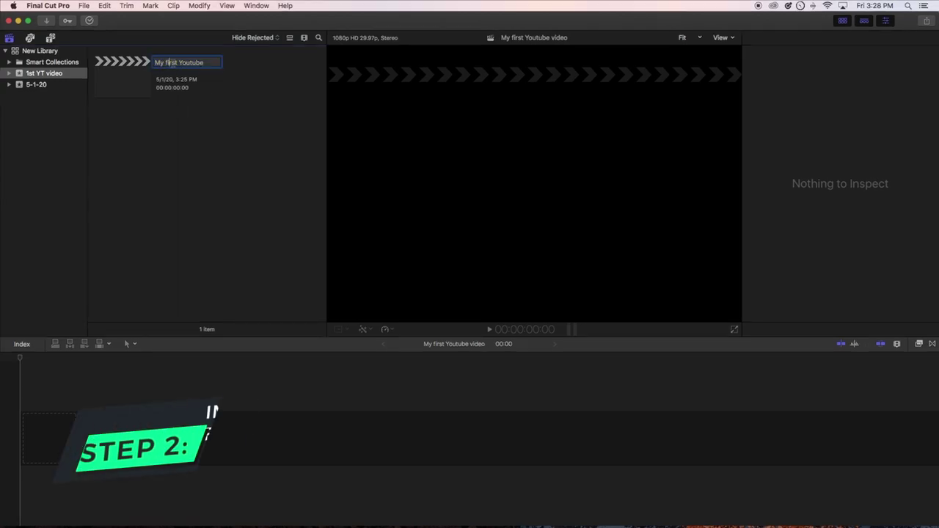
pyautogui.click(159, 91)
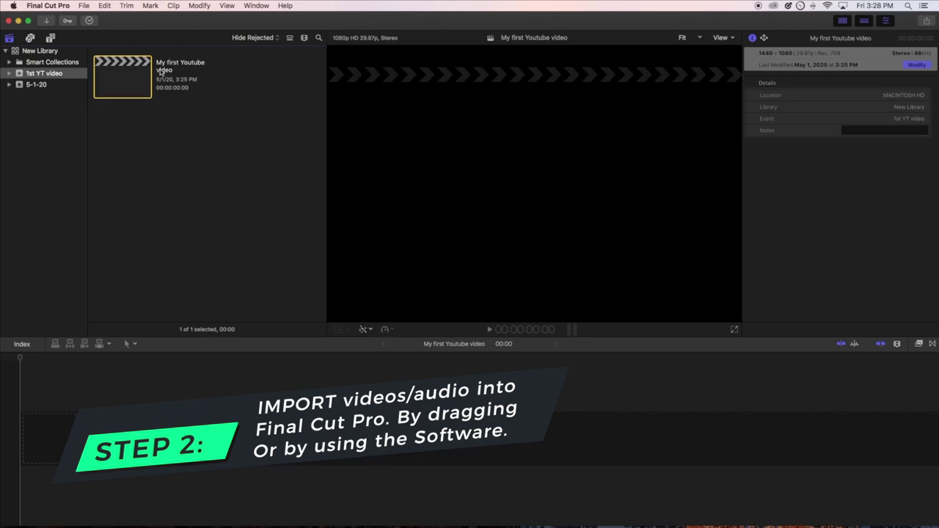
pyautogui.click(134, 181)
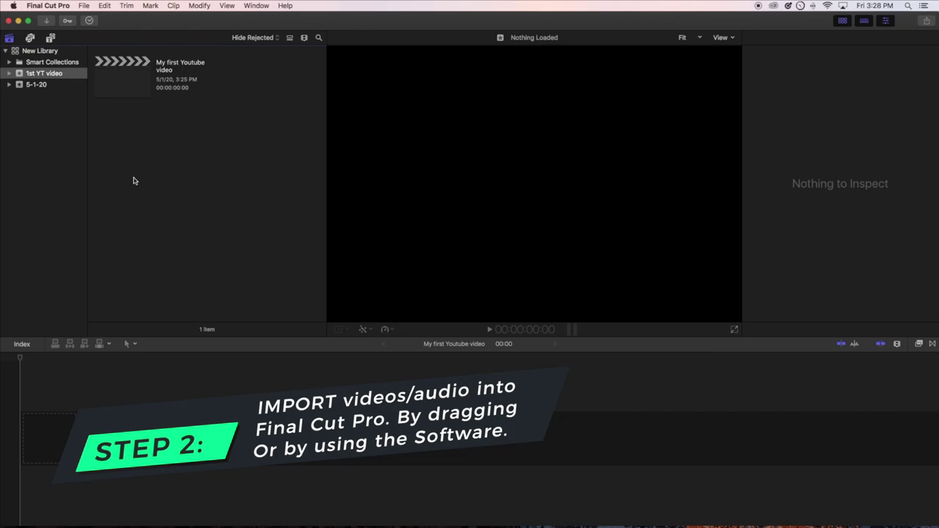
pyautogui.rightClick(186, 153)
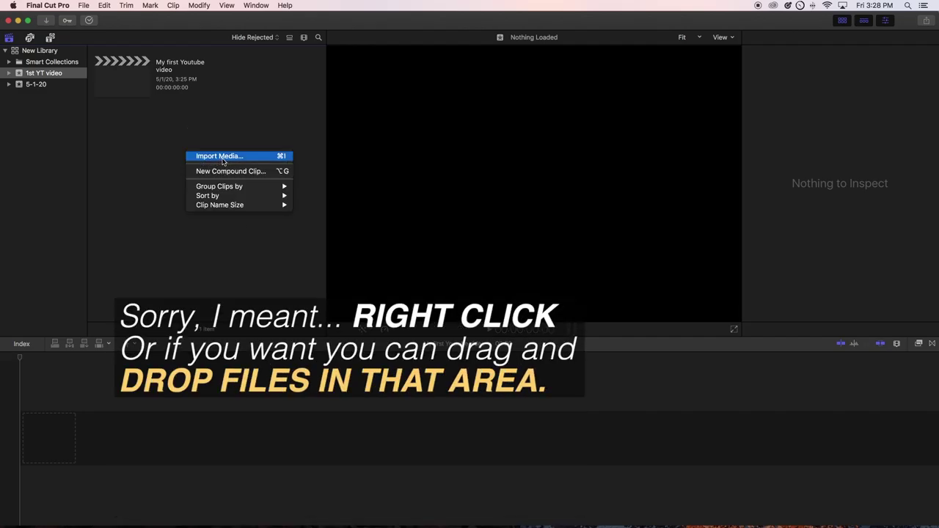
pyautogui.click(268, 266)
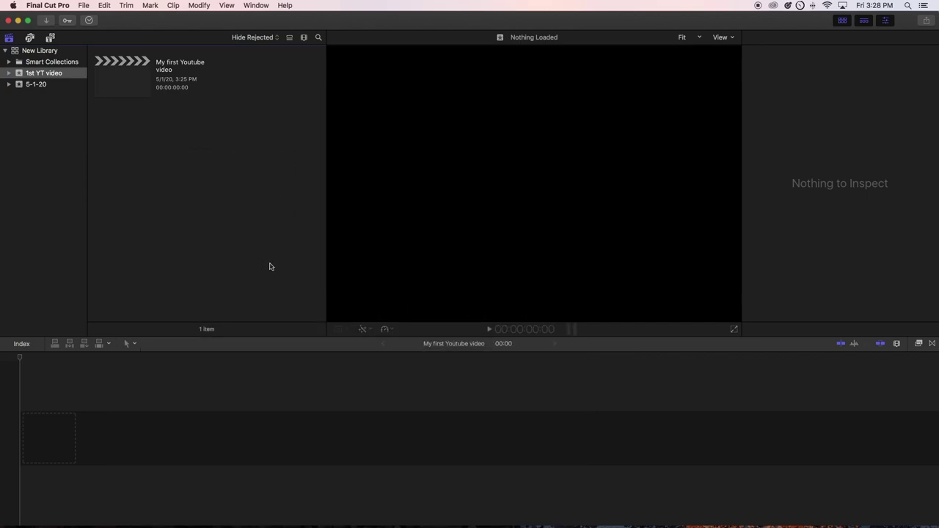
# Switch to Finder and open the Vlog folder inside FLY BY NIGHT VIDEOS on the desktop
pyautogui.moveTo(791, 21); pyautogui.dragTo(702, 11)
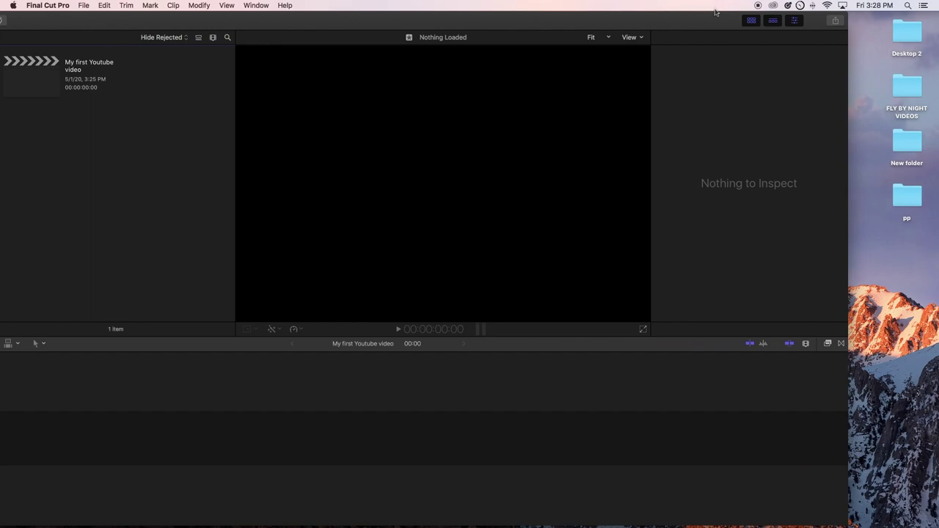
pyautogui.doubleClick(907, 91)
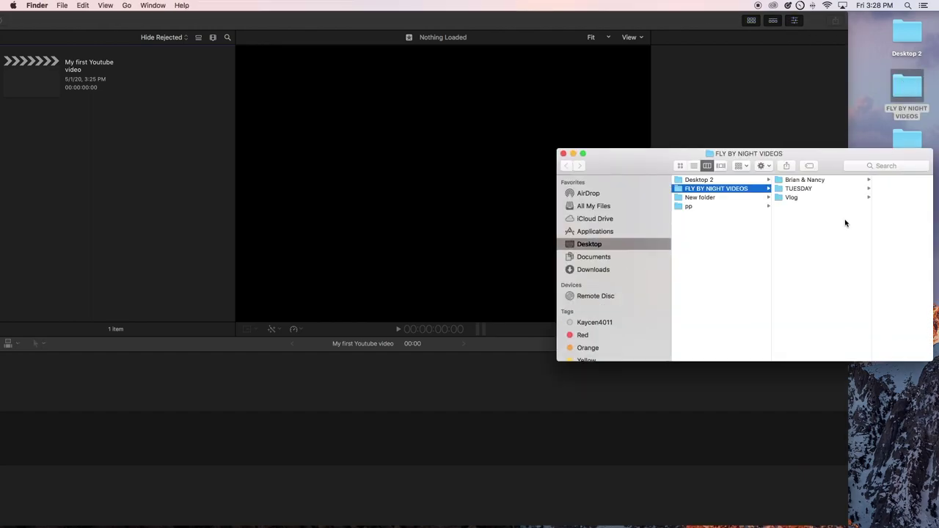
pyautogui.click(831, 192)
pyautogui.hscroll(-5, 750, 204)
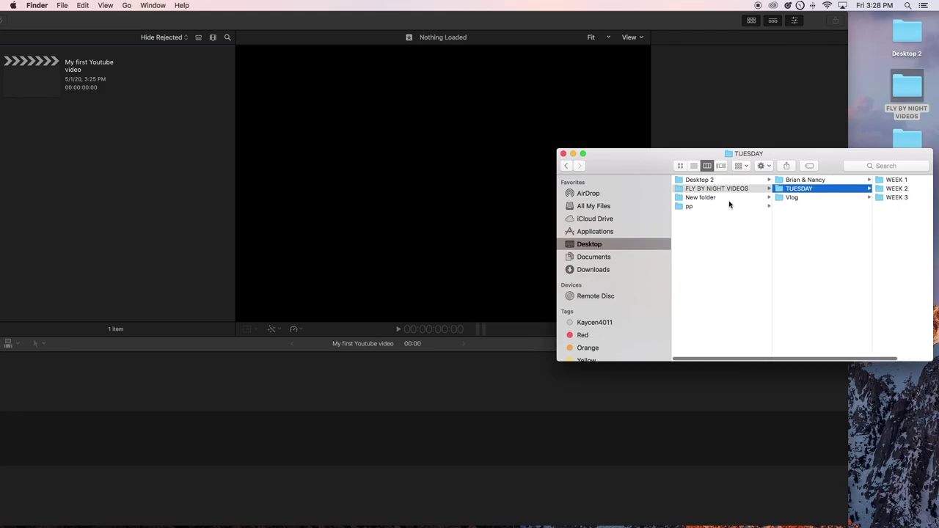
pyautogui.click(805, 198)
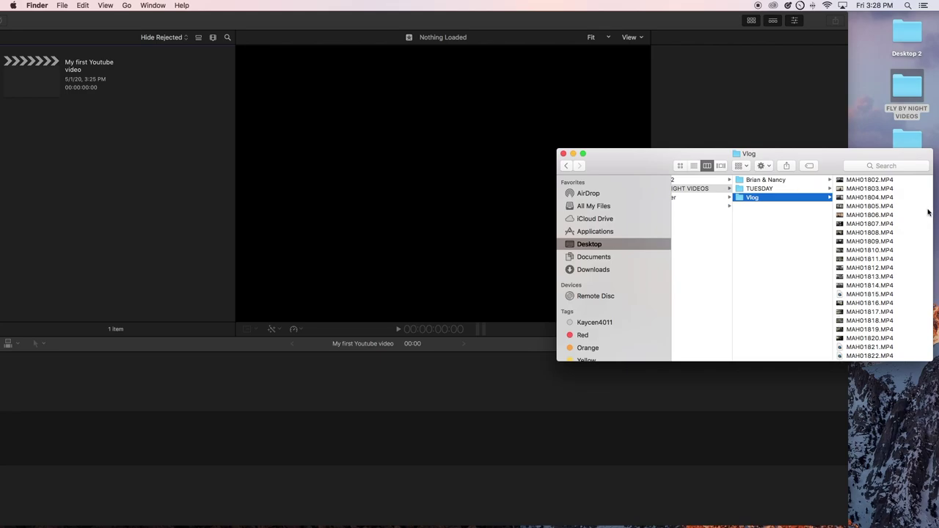
# Try to add clips MAH01806.MP4 to MAH01816.MP4 from the Finder window to the video project
pyautogui.moveTo(906, 216); pyautogui.dragTo(884, 303)
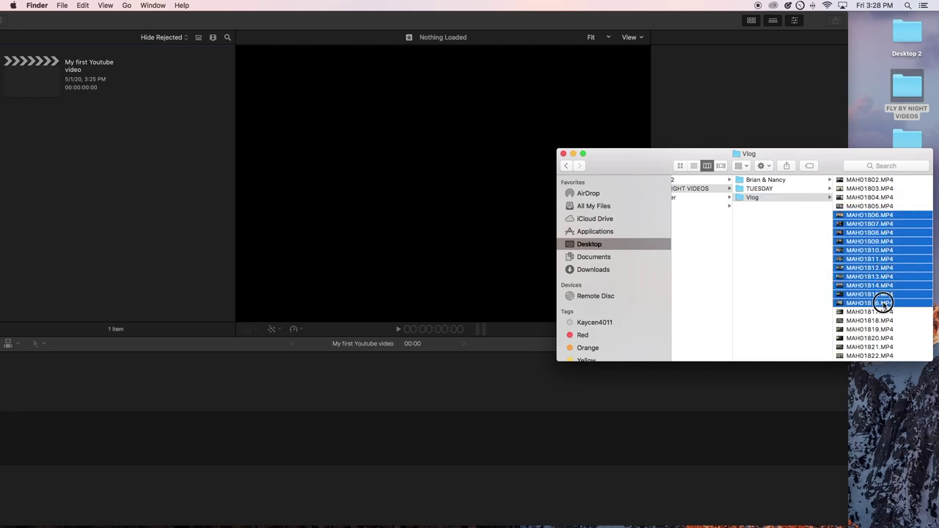
pyautogui.moveTo(878, 264); pyautogui.dragTo(145, 187)
pyautogui.moveTo(867, 250); pyautogui.dragTo(226, 384)
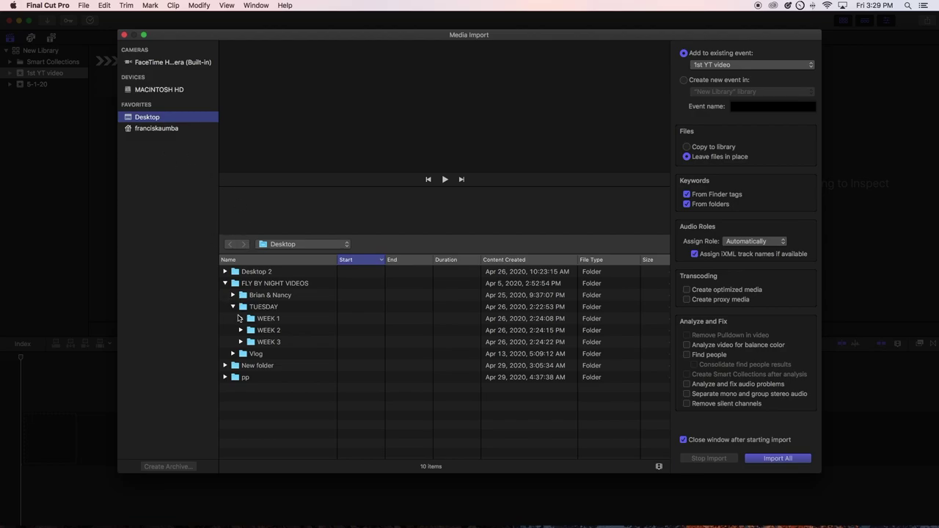
# Collapse TUESDAY, expand the Vlog folder in the media import list, and preview clips MAH01805.MP4 and MAH01810.MP4
pyautogui.click(232, 307)
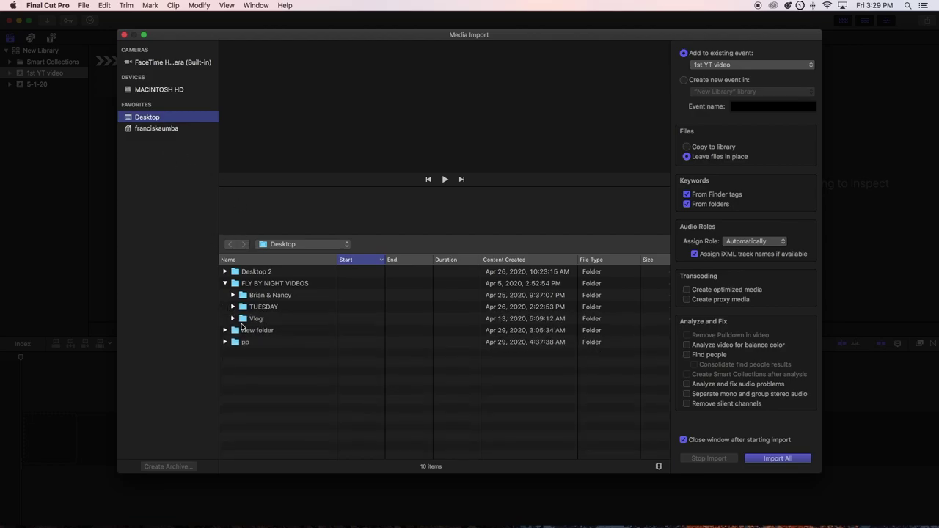
pyautogui.click(233, 319)
pyautogui.click(286, 376)
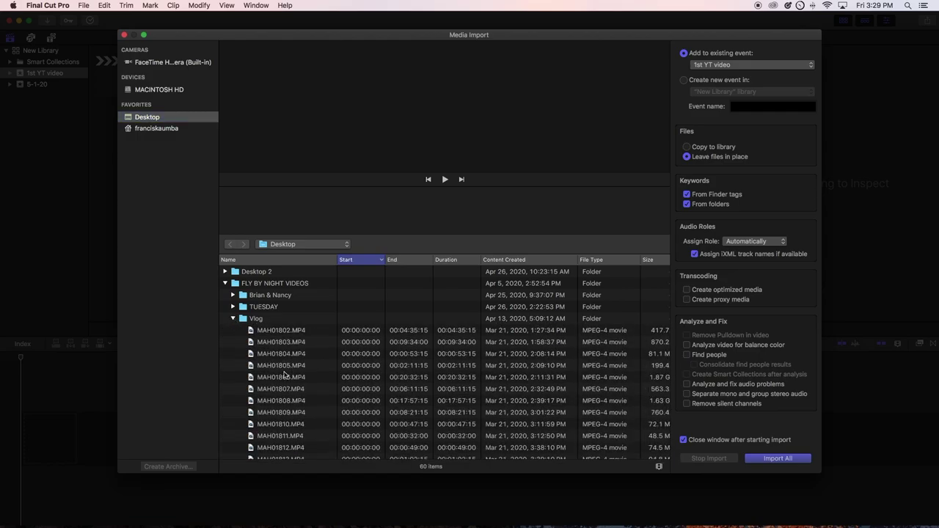
pyautogui.click(287, 356)
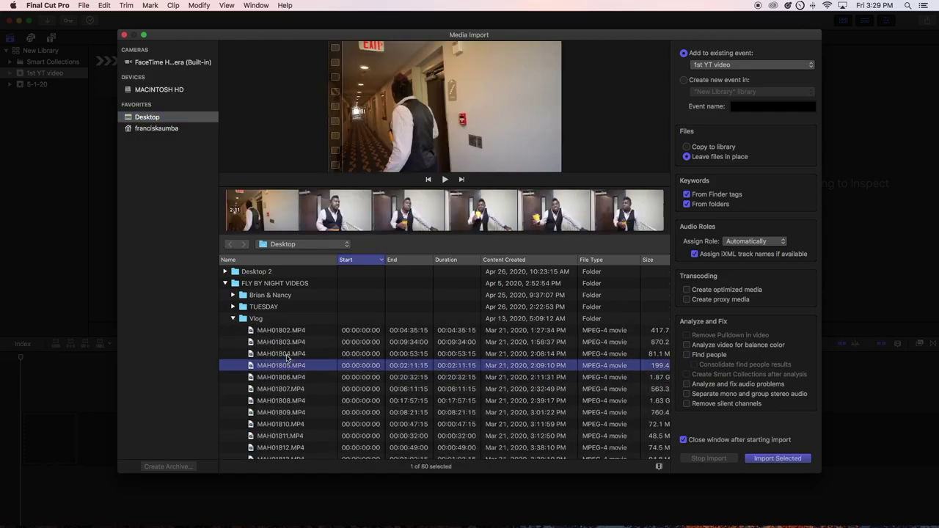
pyautogui.click(291, 426)
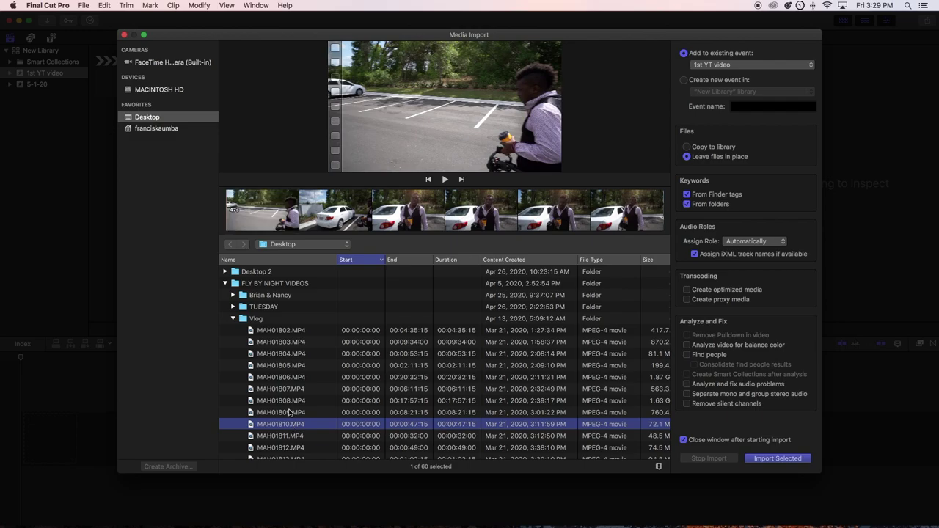
pyautogui.scroll(-2, 290, 418)
pyautogui.click(411, 211)
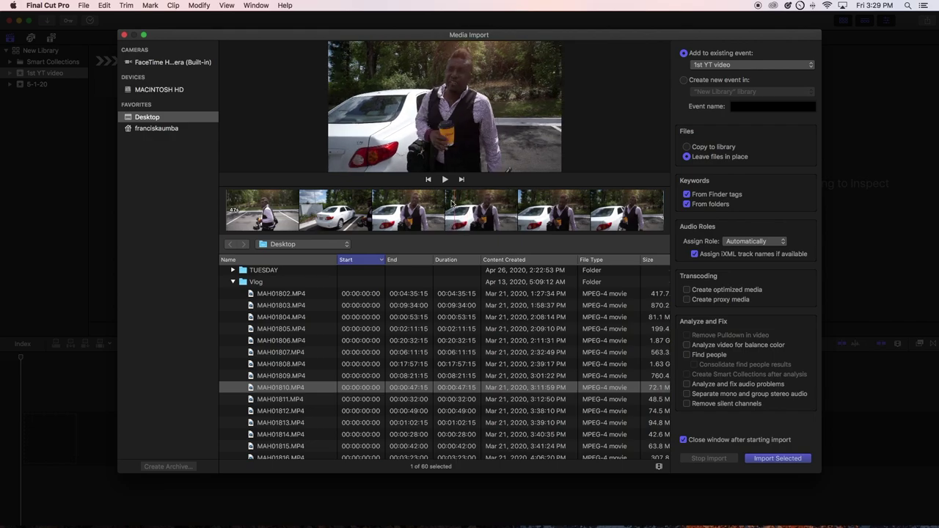
pyautogui.press('space')
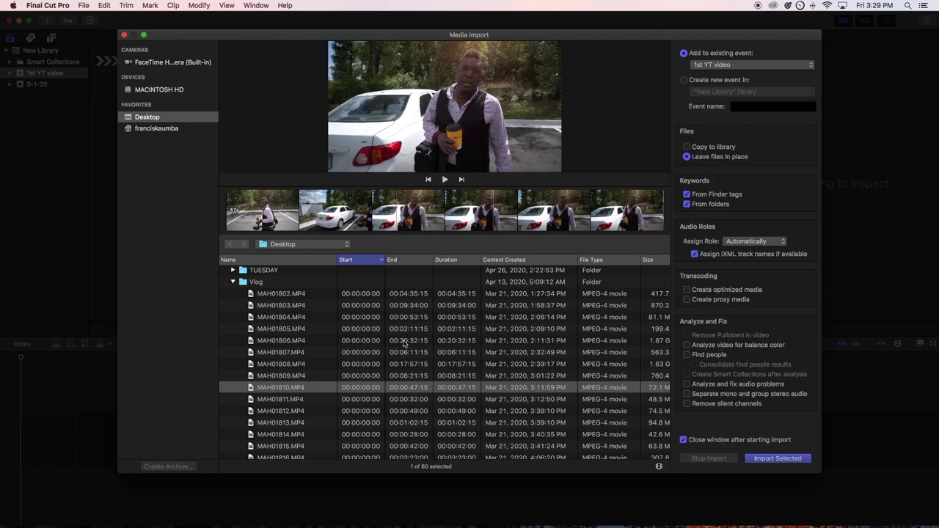
# Play a preview of the clip MAH01818.MP4 in the Vlog folder
pyautogui.scroll(-3, 372, 432)
pyautogui.click(301, 409)
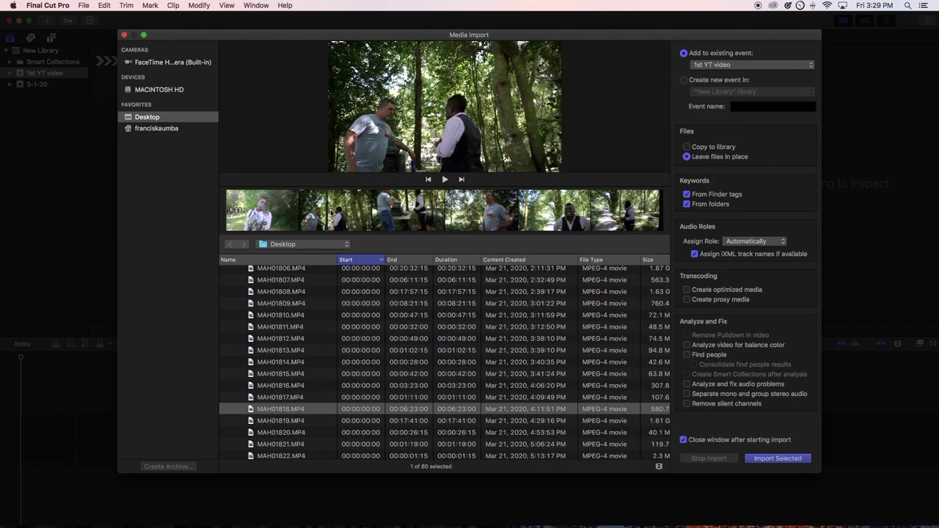
pyautogui.press('space')
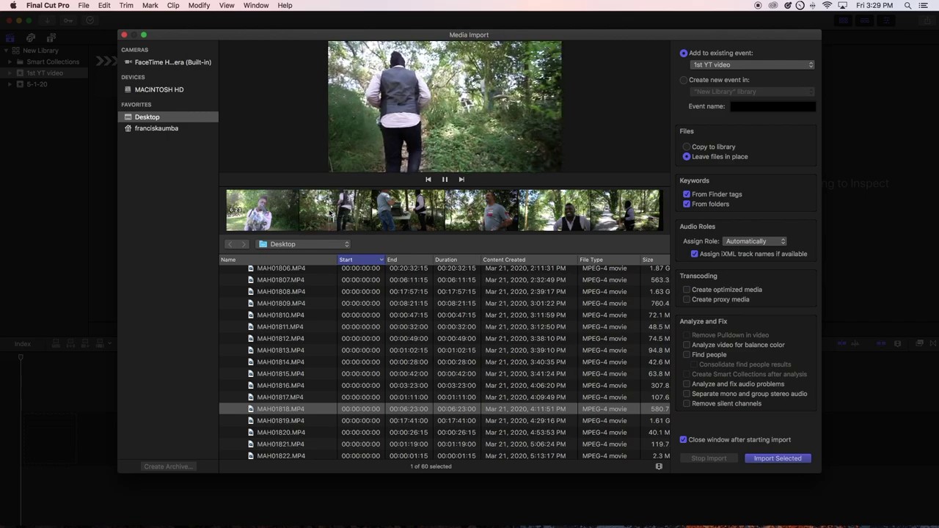
pyautogui.click(345, 214)
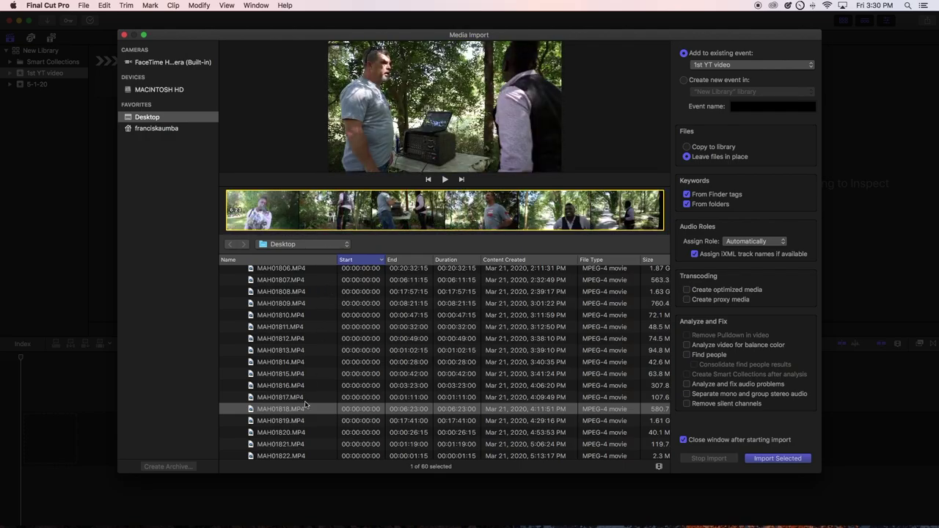
# Compare previews of other Vlog clips, including MAH01813.MP4, MAH01811.MP4, MAH01815.MP4, MAH01805.MP4 and MAH01803.MP4
pyautogui.click(283, 350)
pyautogui.scroll(1, 285, 370)
pyautogui.scroll(3, 284, 371)
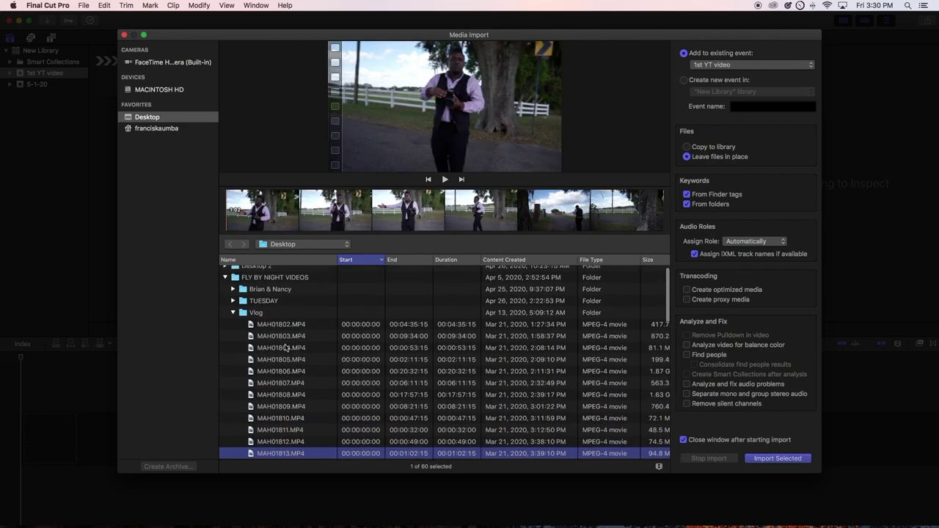
pyautogui.click(285, 336)
pyautogui.click(285, 431)
pyautogui.scroll(-3, 284, 434)
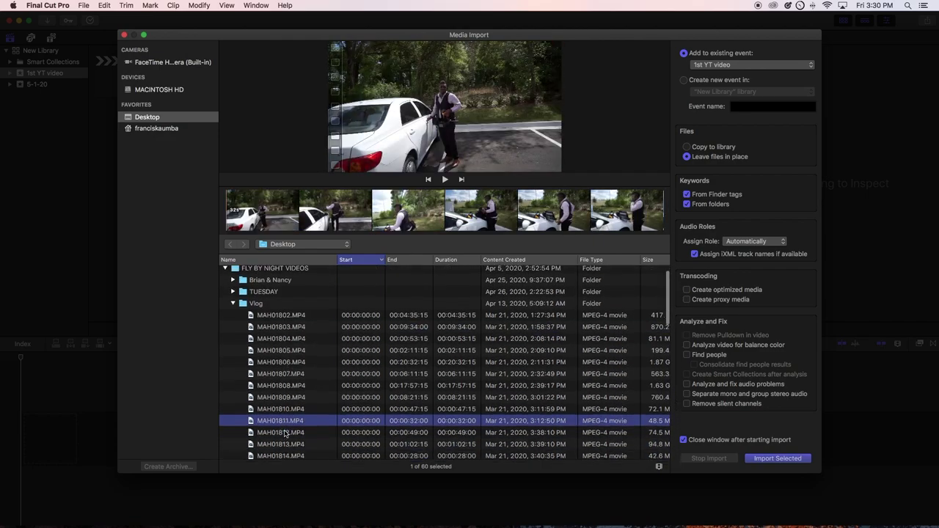
pyautogui.scroll(-3, 285, 434)
pyautogui.click(284, 427)
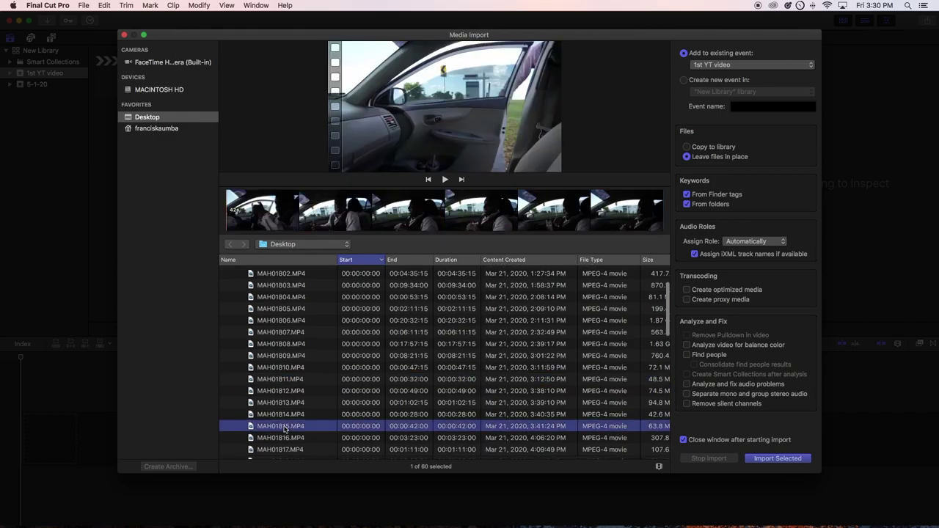
pyautogui.click(292, 311)
pyautogui.scroll(3, 290, 305)
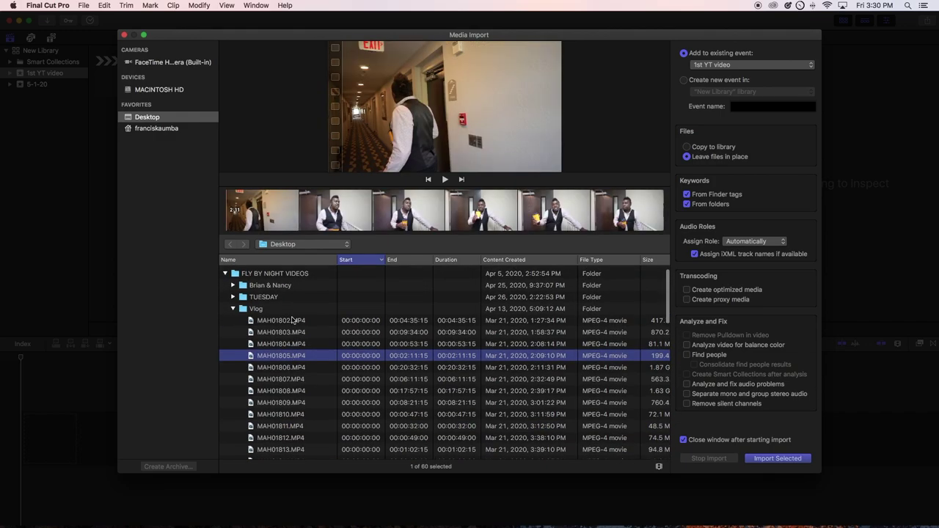
pyautogui.click(290, 334)
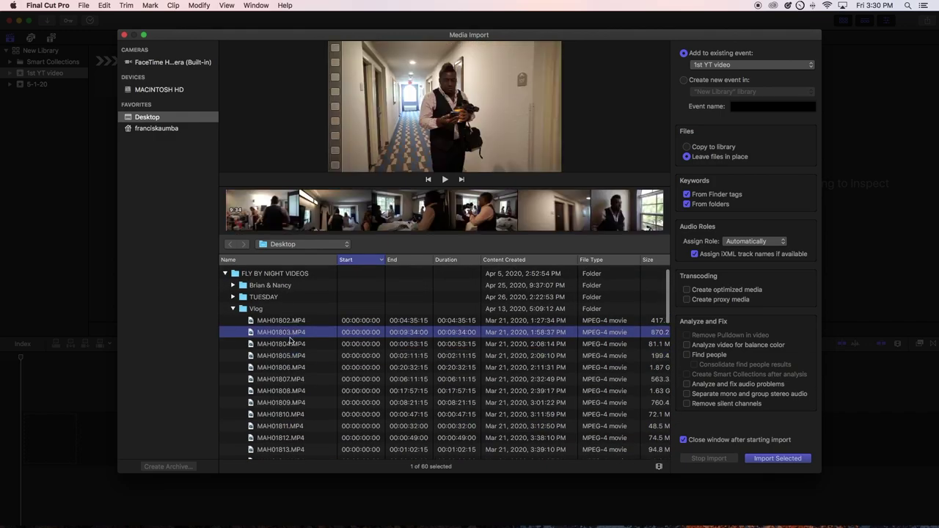
# Select the whole Vlog folder, look through the clips it contains, and collapse it
pyautogui.click(234, 311)
pyautogui.click(252, 320)
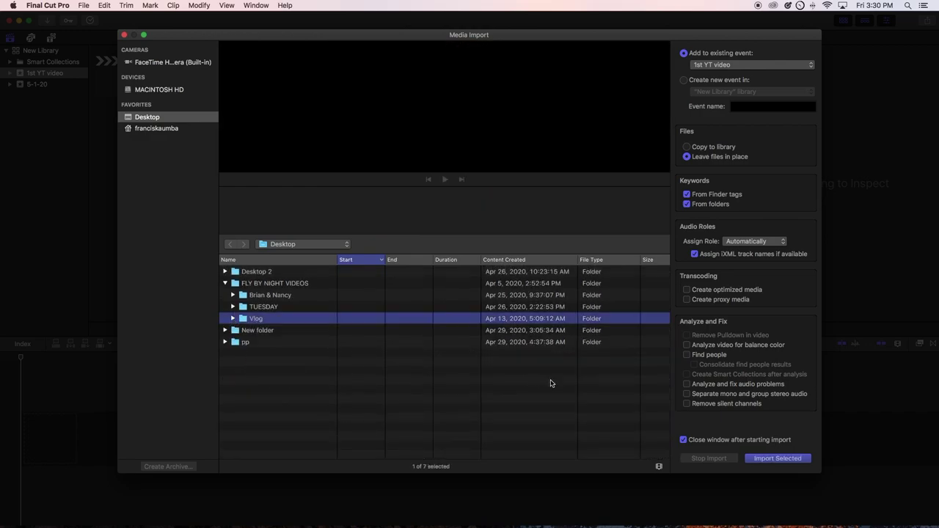
pyautogui.click(233, 319)
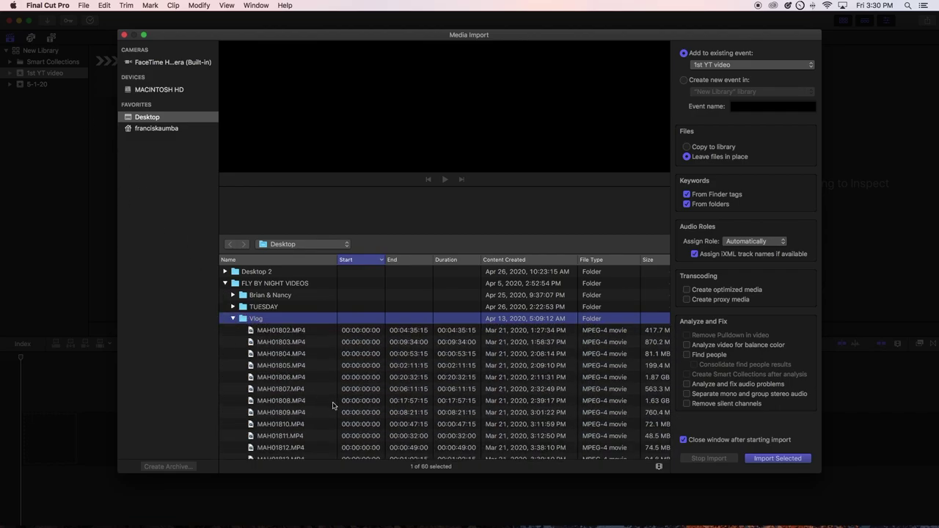
pyautogui.scroll(-3, 238, 335)
pyautogui.scroll(3, 238, 335)
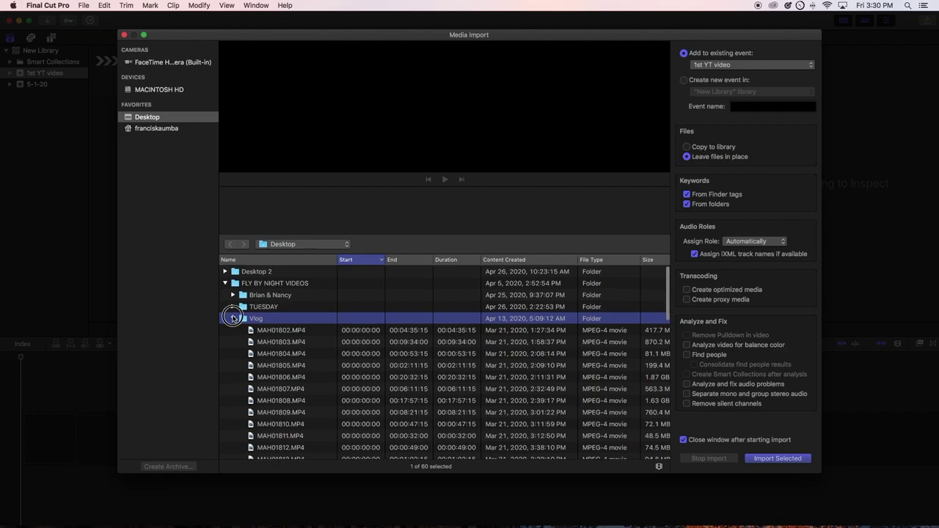
pyautogui.click(233, 319)
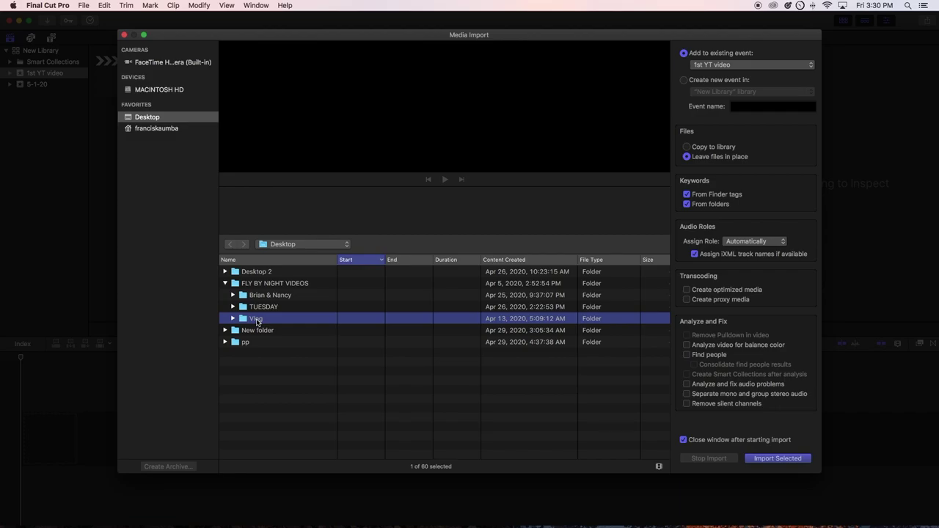
# Import only MAH01805.MP4 from the Vlog folder into the 1st YT video event, leaving files in place
pyautogui.click(233, 320)
pyautogui.click(285, 356)
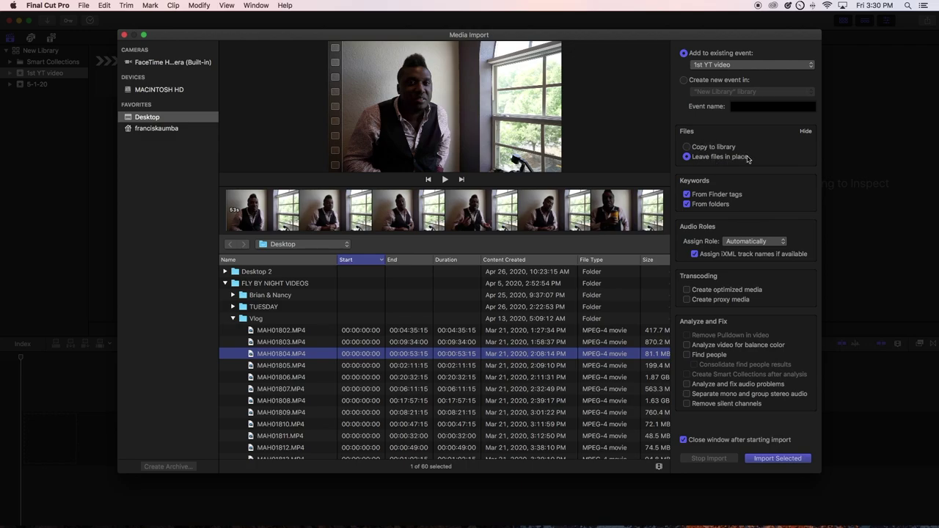
pyautogui.click(687, 148)
pyautogui.click(687, 158)
pyautogui.click(283, 364)
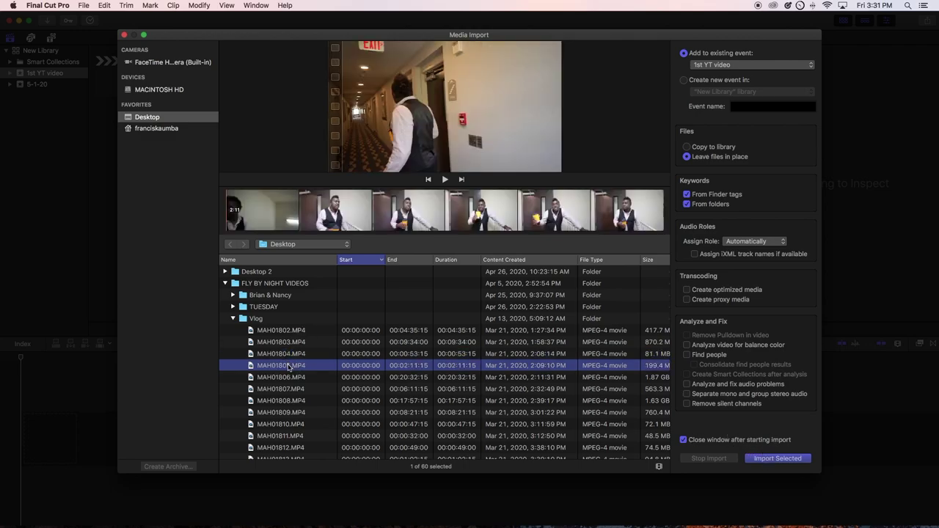
pyautogui.click(771, 459)
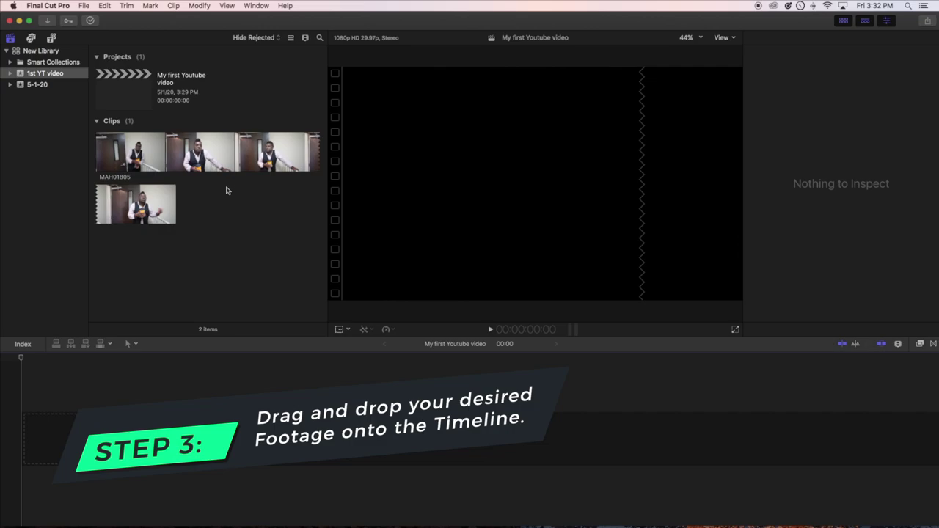
# Add the whole MAH01805 clip to the empty timeline of the My first Youtube video project
pyautogui.click(205, 231)
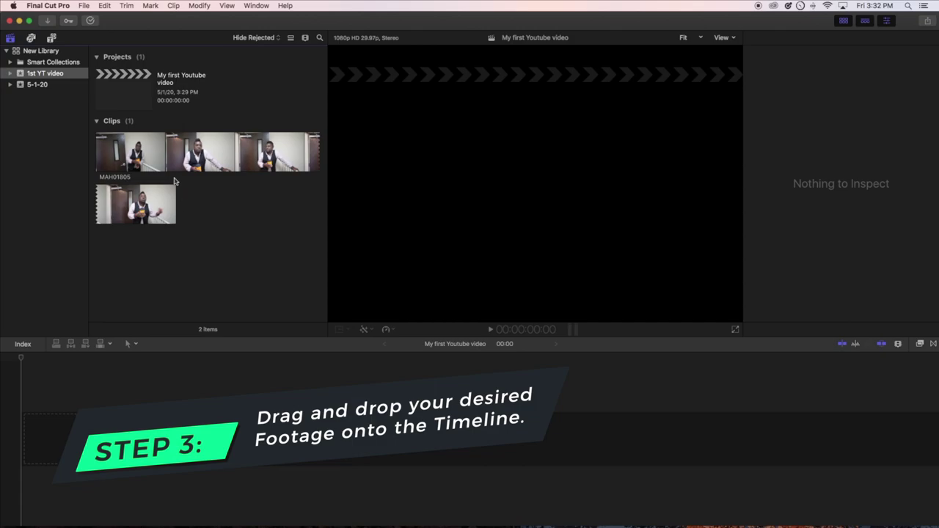
pyautogui.click(173, 160)
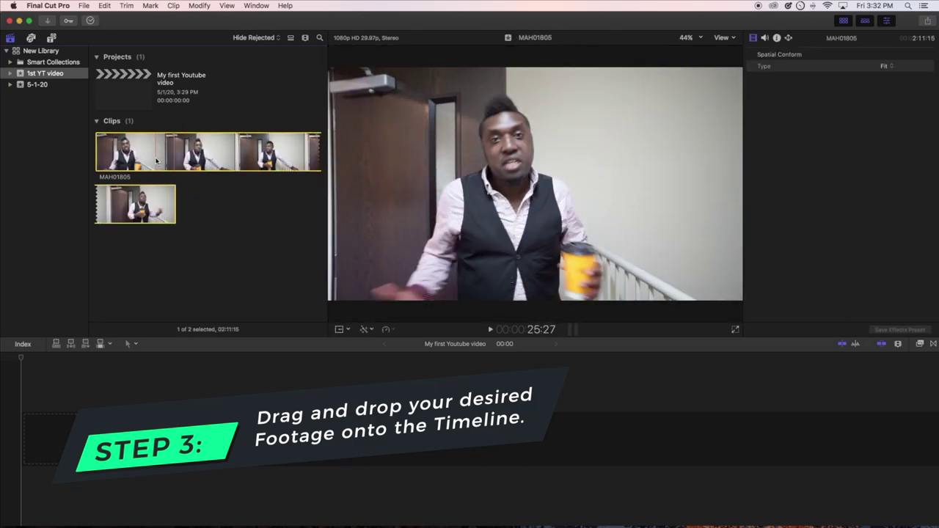
pyautogui.moveTo(150, 154); pyautogui.dragTo(245, 381)
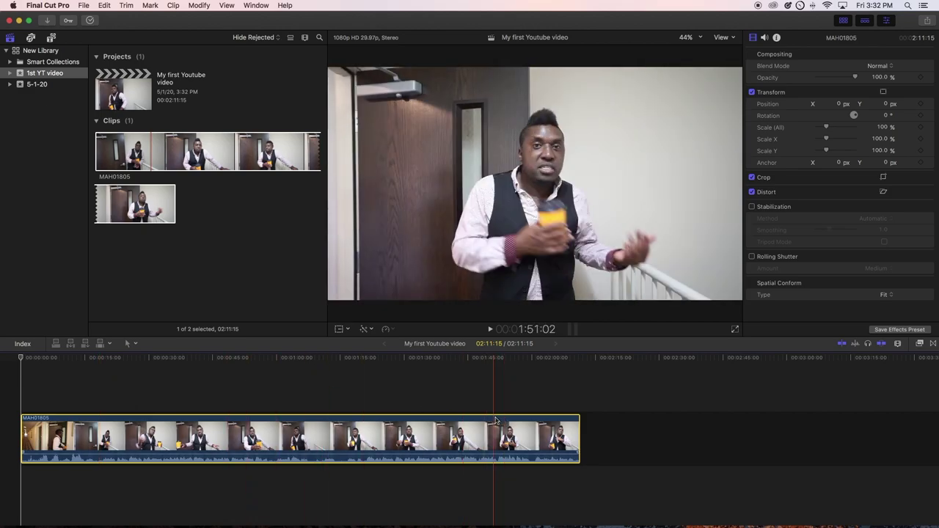
# Try to move the MAH01805 clip to a different position on the main track of the timeline
pyautogui.moveTo(236, 429); pyautogui.dragTo(255, 419)
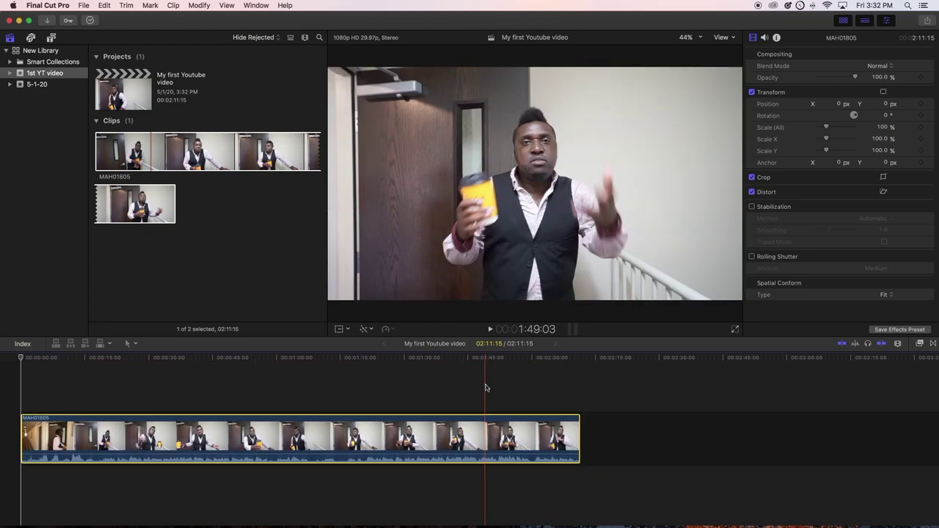
pyautogui.moveTo(476, 433)
pyautogui.mouseDown()
pyautogui.moveTo(502, 425)
pyautogui.moveTo(477, 433)
pyautogui.mouseUp()
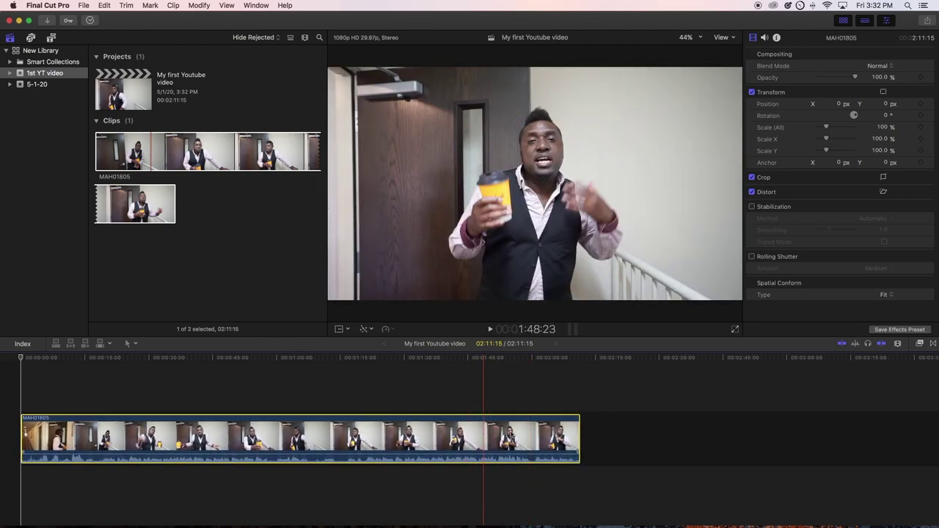
pyautogui.moveTo(537, 436); pyautogui.dragTo(649, 429)
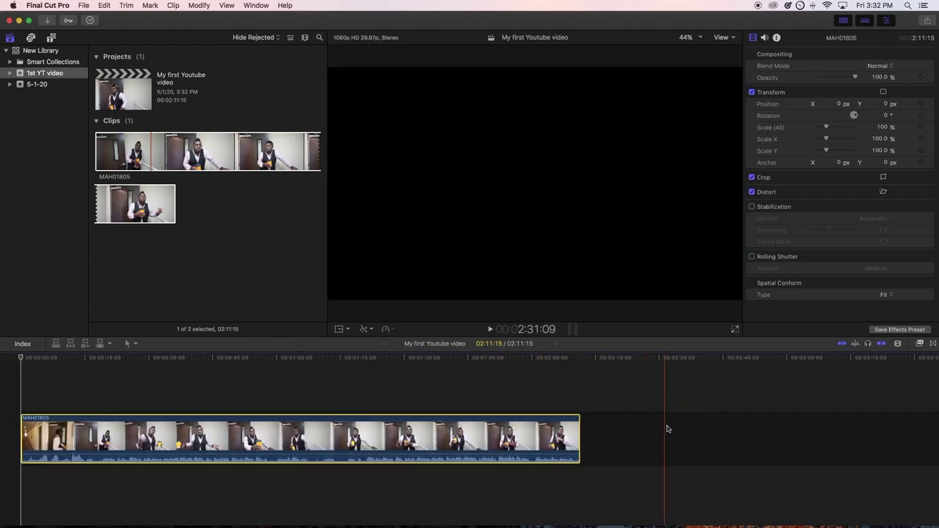
pyautogui.moveTo(451, 430); pyautogui.dragTo(573, 433)
pyautogui.moveTo(483, 433); pyautogui.dragTo(504, 397)
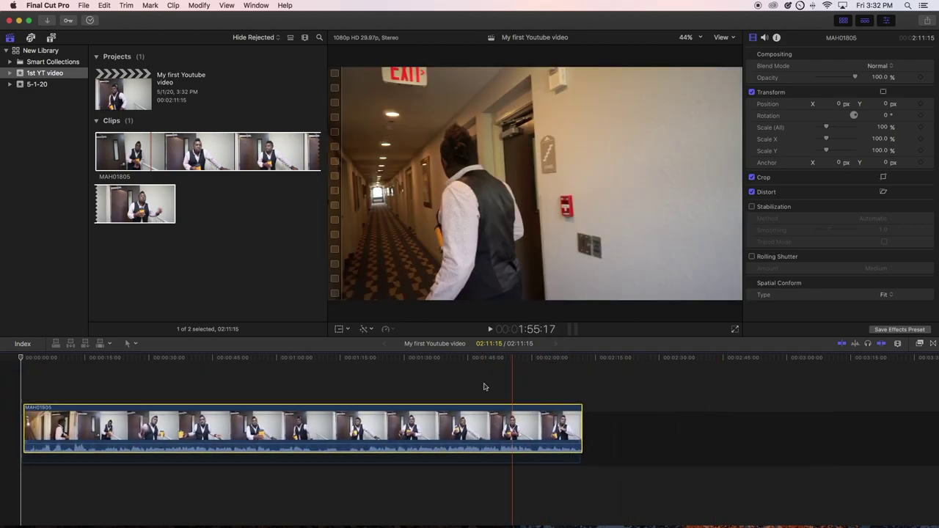
pyautogui.moveTo(70, 434)
pyautogui.mouseDown()
pyautogui.moveTo(115, 433)
pyautogui.moveTo(70, 435)
pyautogui.mouseUp()
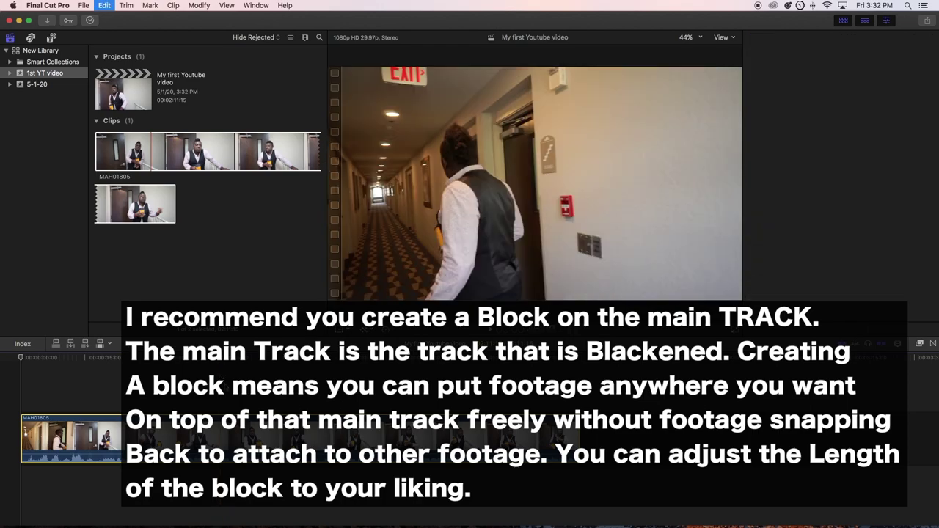
# Undo the edits on the MAH01805 clip in the timeline until the timeline is empty again
pyautogui.press('super+z')
pyautogui.press('super+shift+z')
pyautogui.press('super+z')
pyautogui.press('super+z')
pyautogui.press('super+shift+z')
pyautogui.press('super+z')
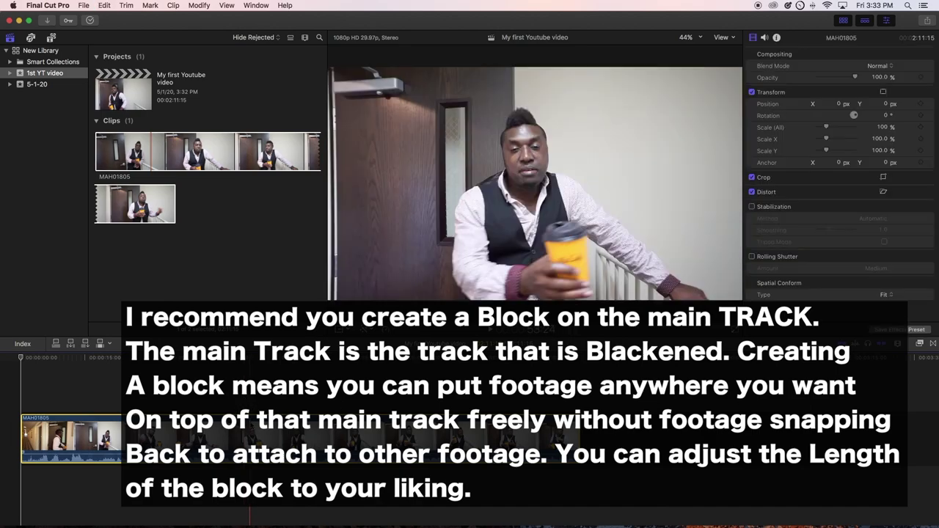
pyautogui.press('super+z')
pyautogui.press('super+z')
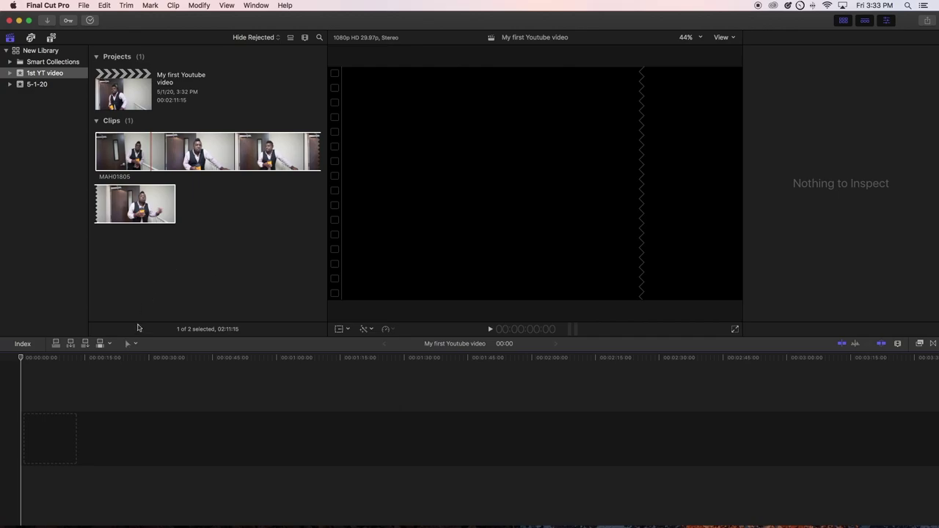
# With the Position tool, place MAH01805 above the main track at about 48 seconds, with a gap block underneath, and select the gap
pyautogui.click(130, 343)
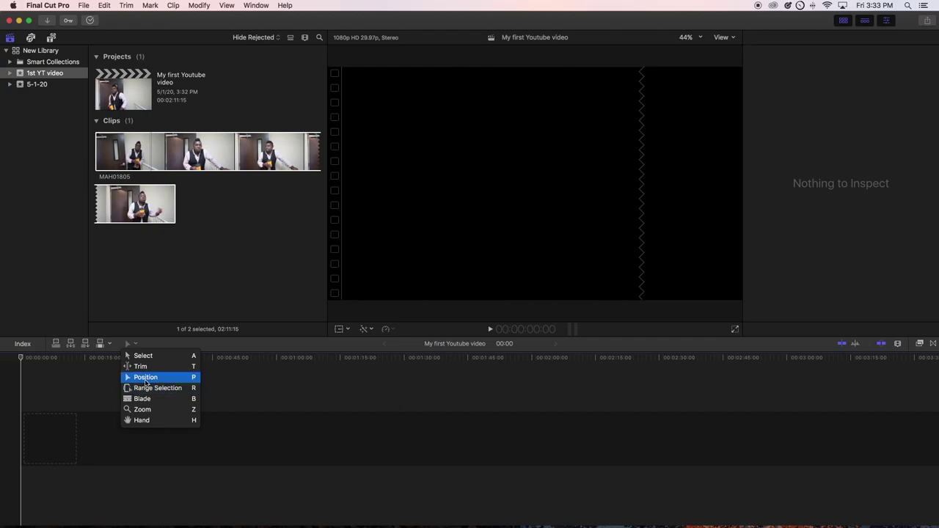
pyautogui.click(146, 381)
pyautogui.click(152, 147)
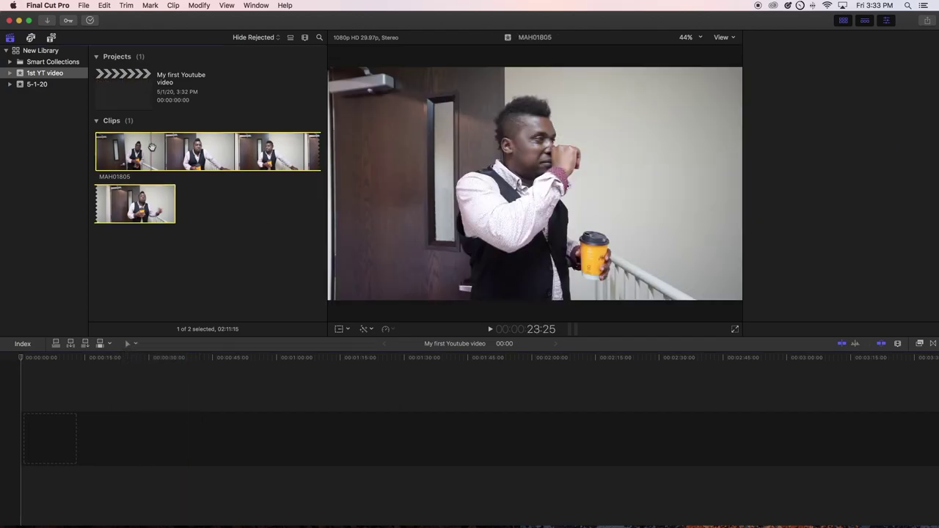
pyautogui.moveTo(151, 147); pyautogui.dragTo(195, 377)
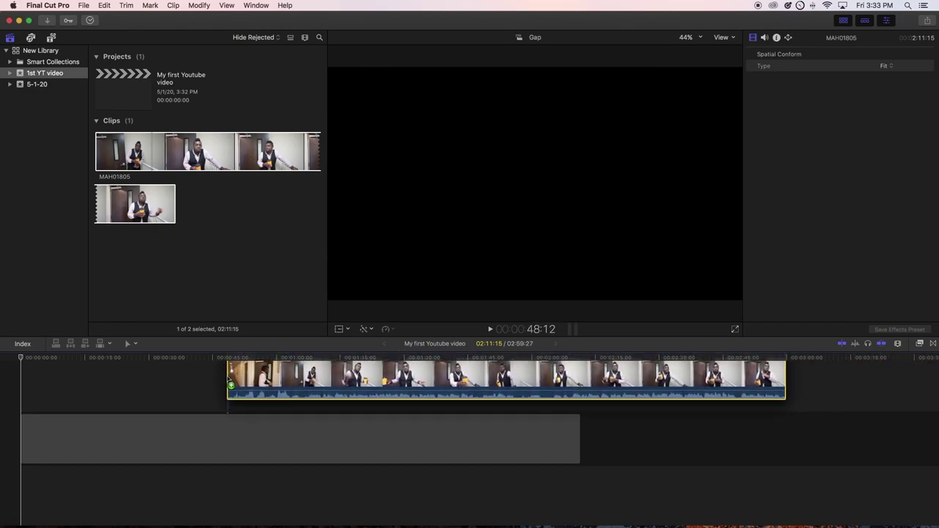
pyautogui.click(199, 434)
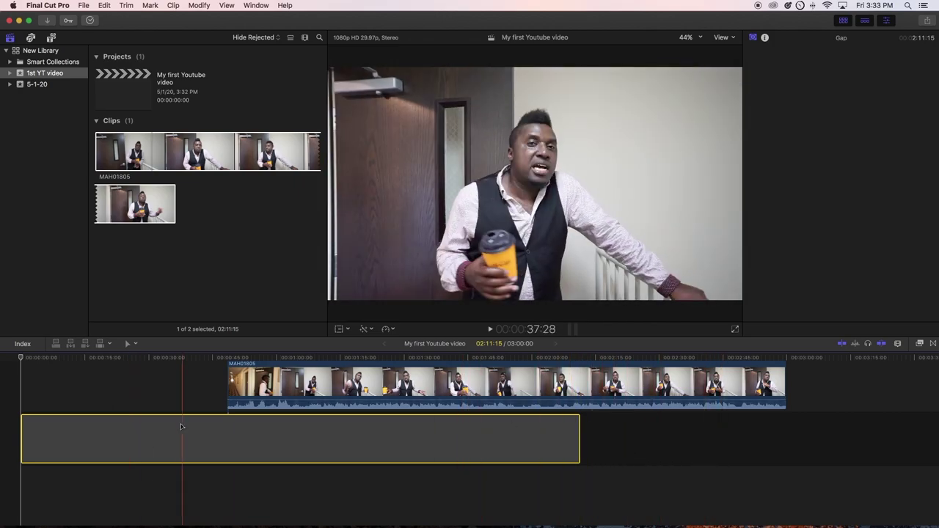
# With the Select tool, move the MAH01805 clip above the gap earlier, to start at about 26 seconds
pyautogui.click(131, 345)
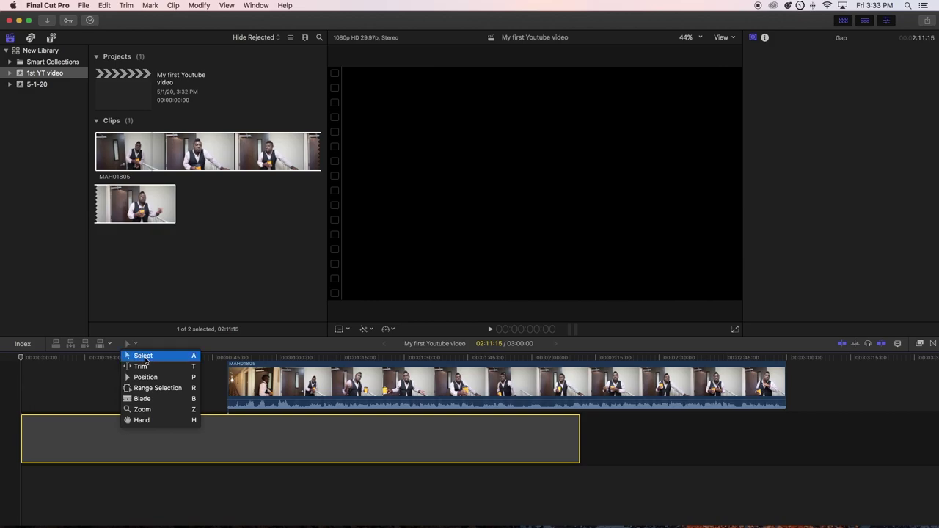
pyautogui.click(146, 358)
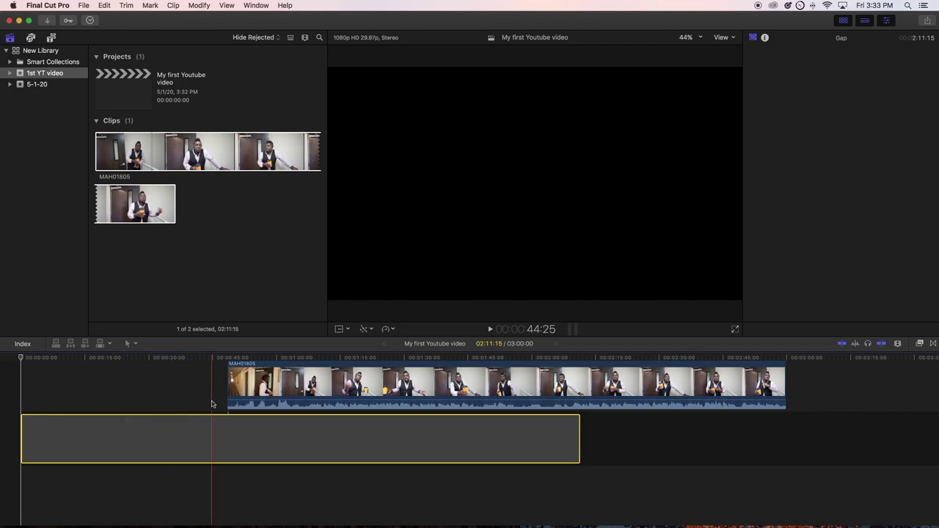
pyautogui.moveTo(254, 378); pyautogui.dragTo(175, 376)
pyautogui.click(130, 343)
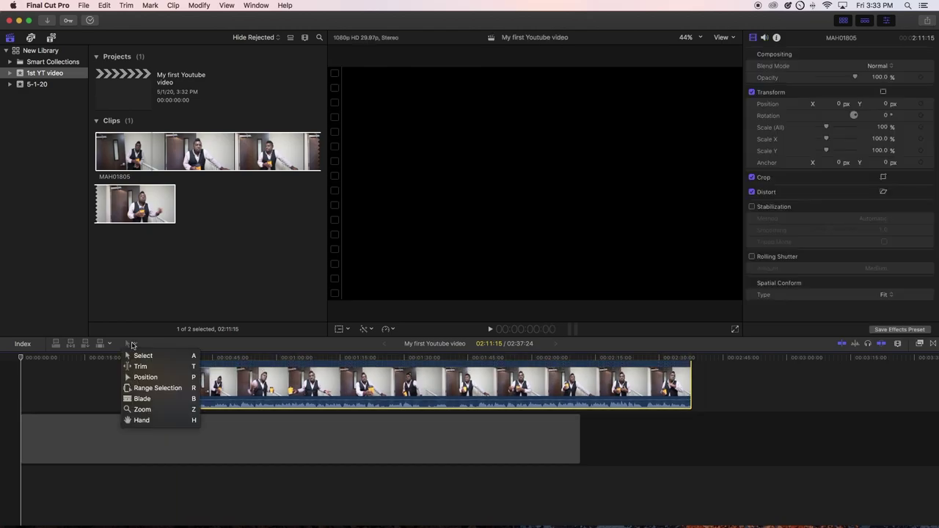
pyautogui.click(133, 344)
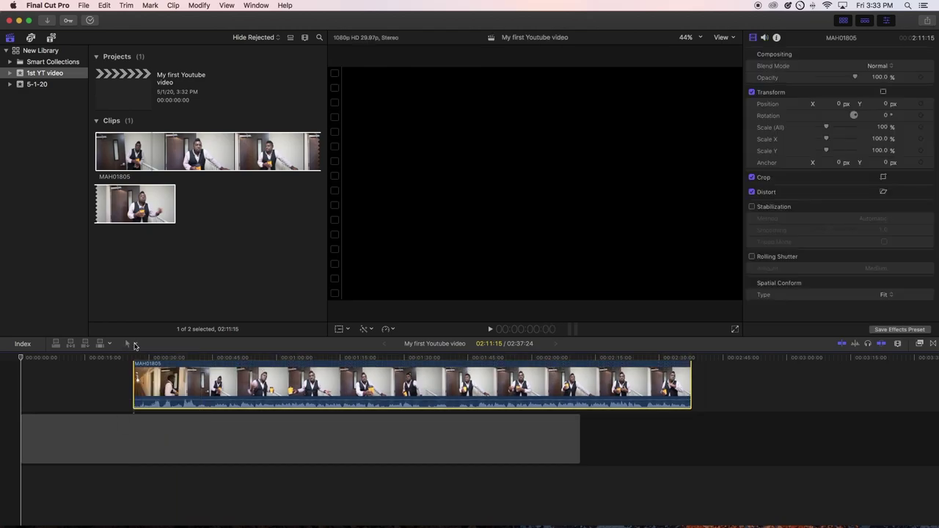
# Move the MAH01805 clip above the gap to about 31 seconds and back to about 16 seconds
pyautogui.click(132, 344)
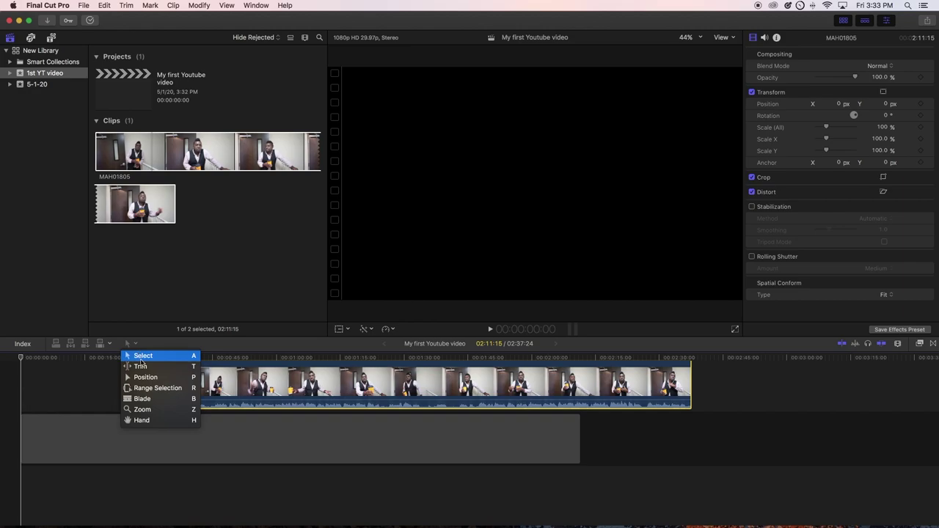
pyautogui.click(145, 377)
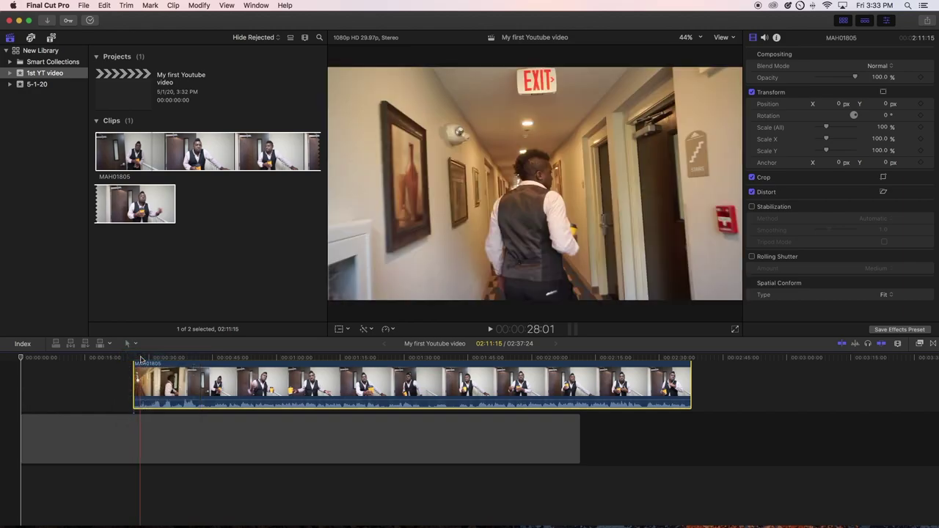
pyautogui.moveTo(174, 379)
pyautogui.mouseDown()
pyautogui.moveTo(272, 379)
pyautogui.moveTo(174, 379)
pyautogui.mouseUp()
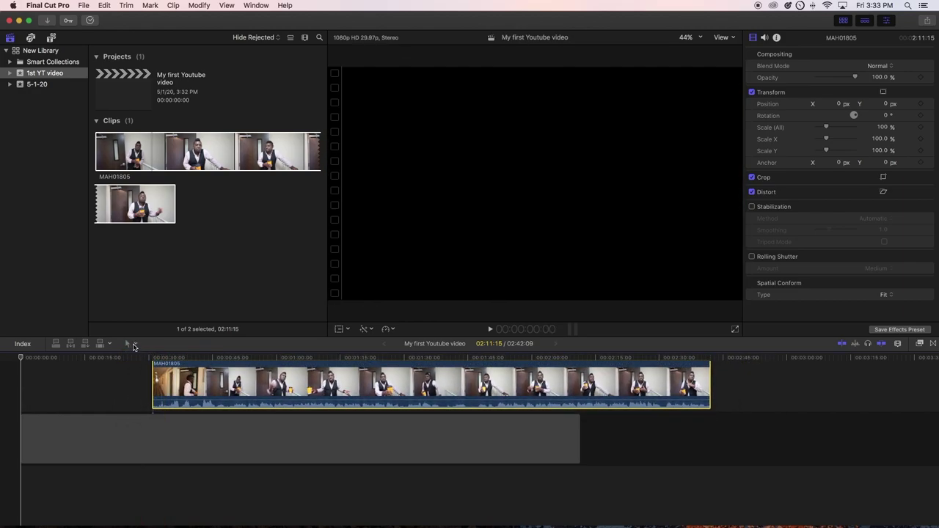
pyautogui.click(134, 345)
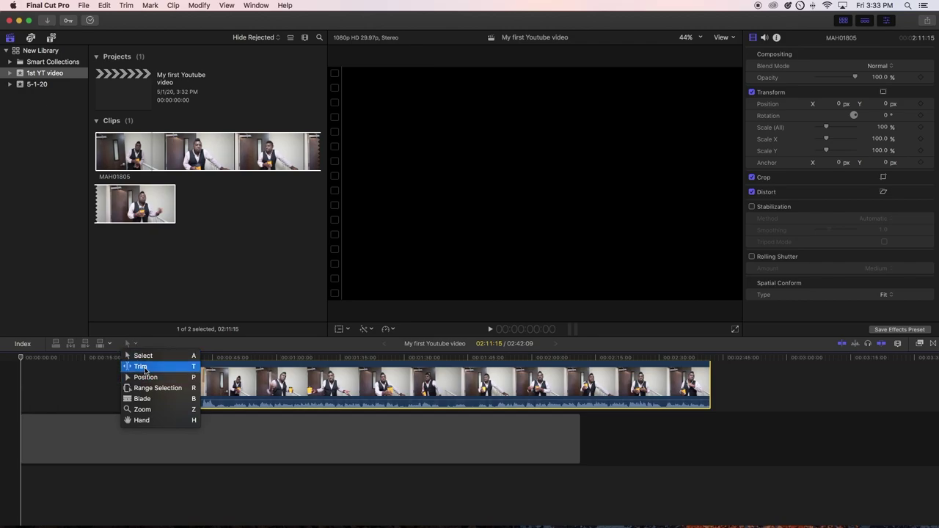
pyautogui.click(142, 356)
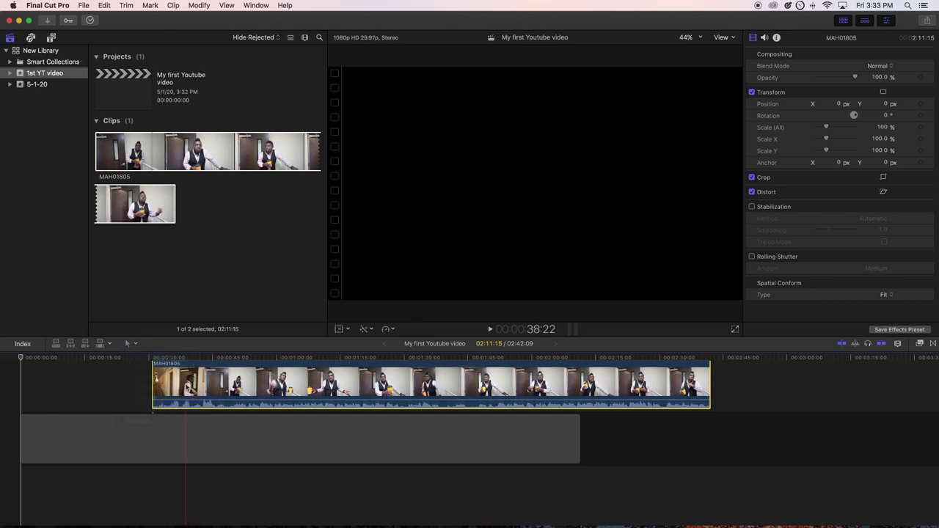
pyautogui.moveTo(258, 378); pyautogui.dragTo(195, 378)
# With the Position tool, add a second copy of MAH01805 above the main track at about 2:30, and undo the addition
pyautogui.click(134, 345)
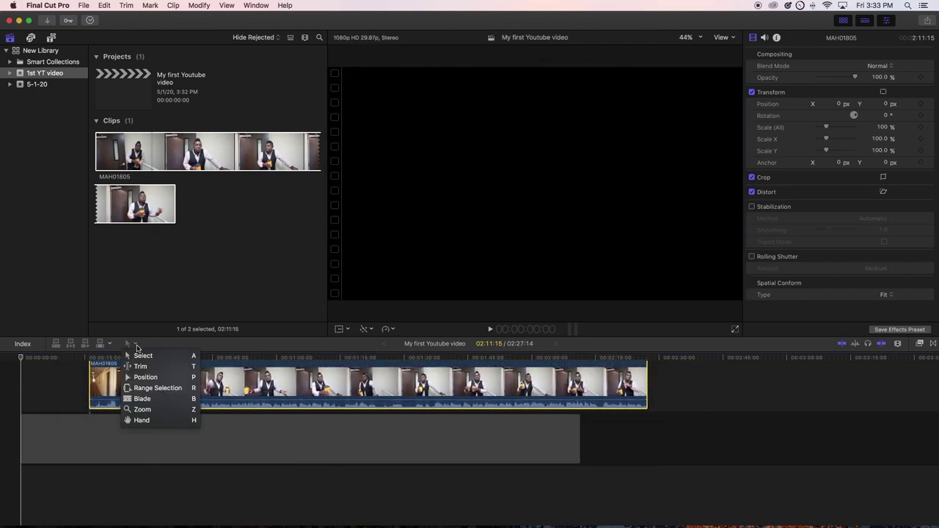
pyautogui.click(145, 377)
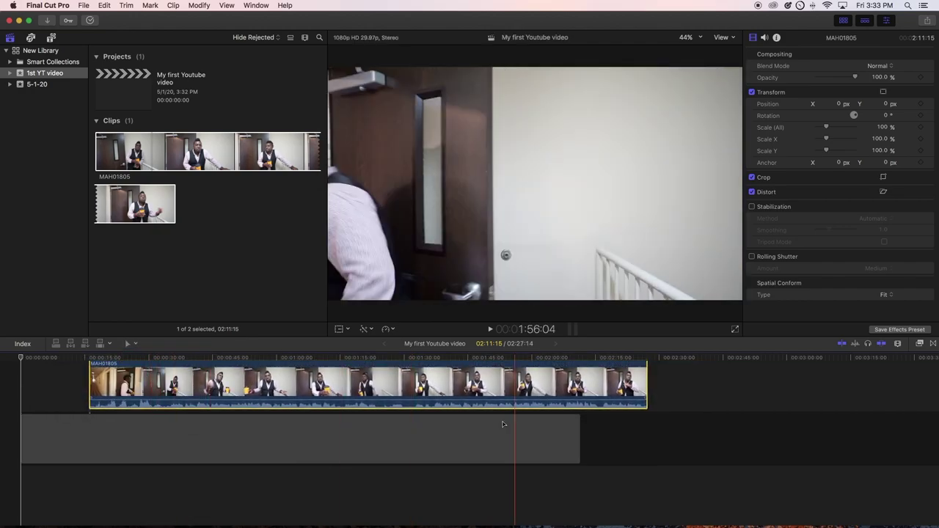
pyautogui.moveTo(204, 146); pyautogui.dragTo(662, 380)
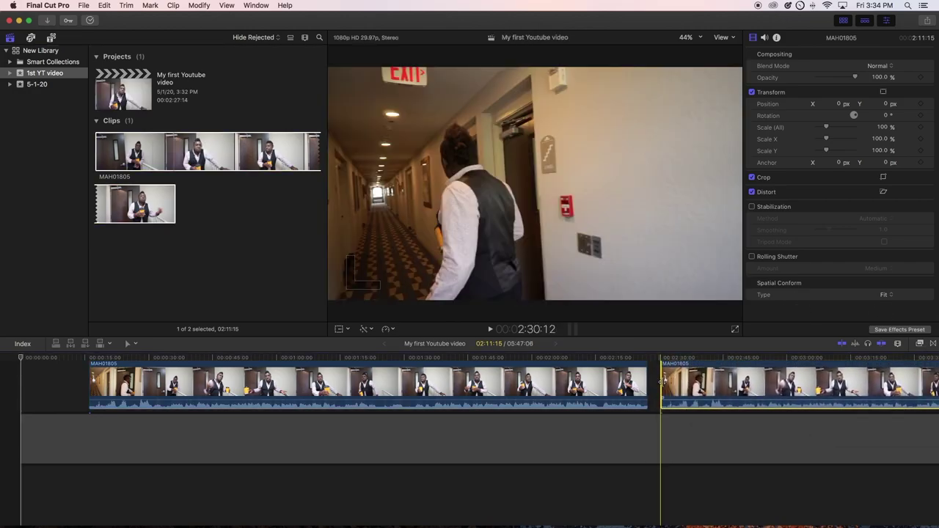
pyautogui.press('super+z')
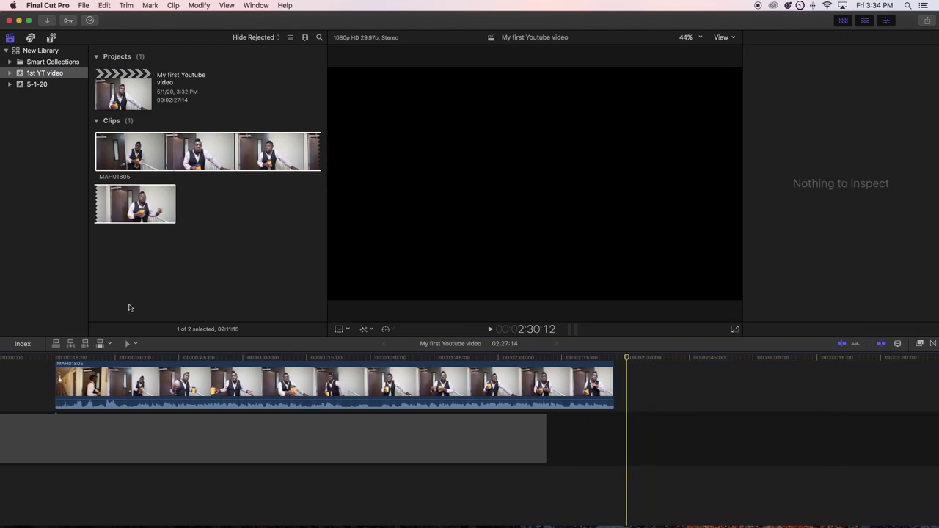
# Cut the MAH01805 clip above the gap into four pieces with the Blade tool, at about 0:41, 1:06 and 1:30
pyautogui.click(140, 347)
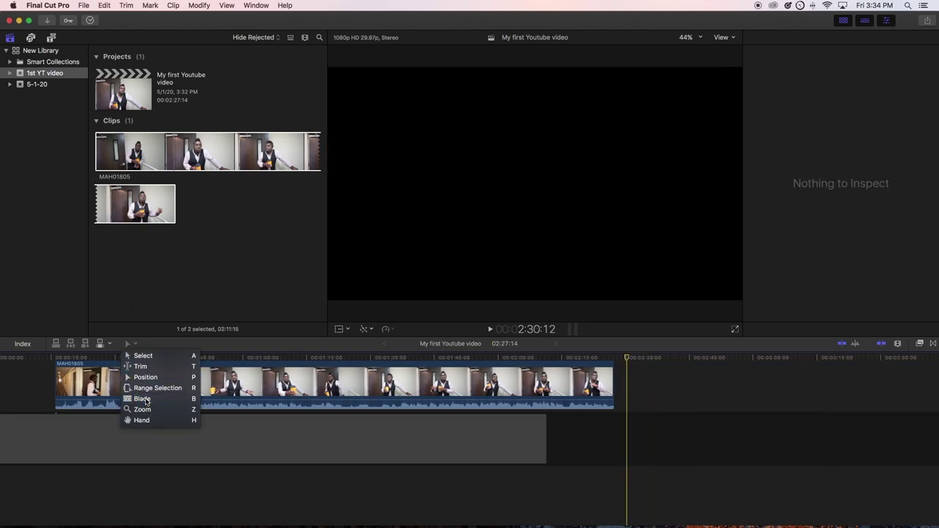
pyautogui.click(148, 400)
pyautogui.click(163, 381)
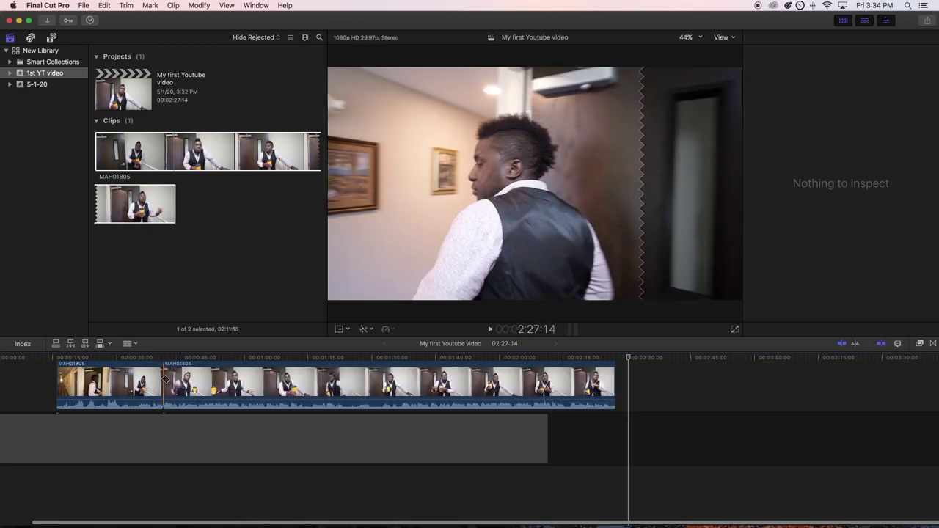
pyautogui.click(132, 344)
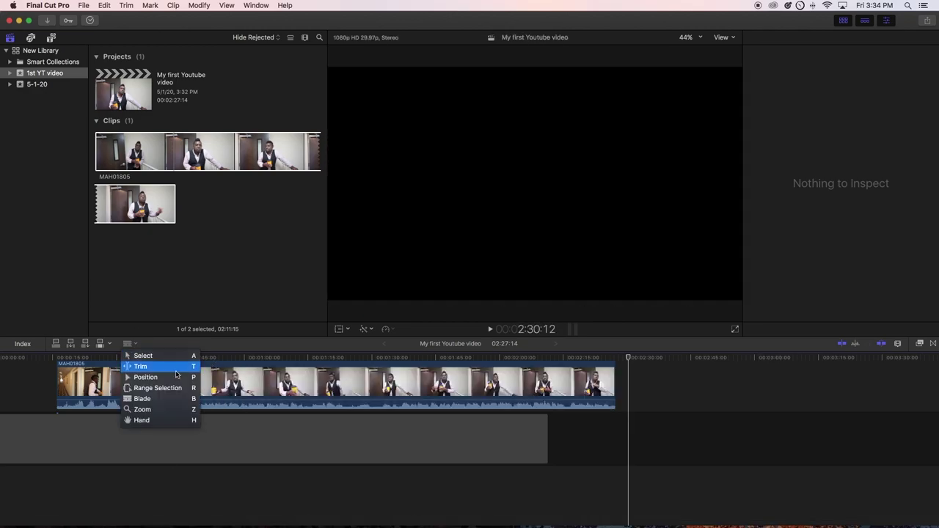
pyautogui.click(273, 346)
pyautogui.click(275, 383)
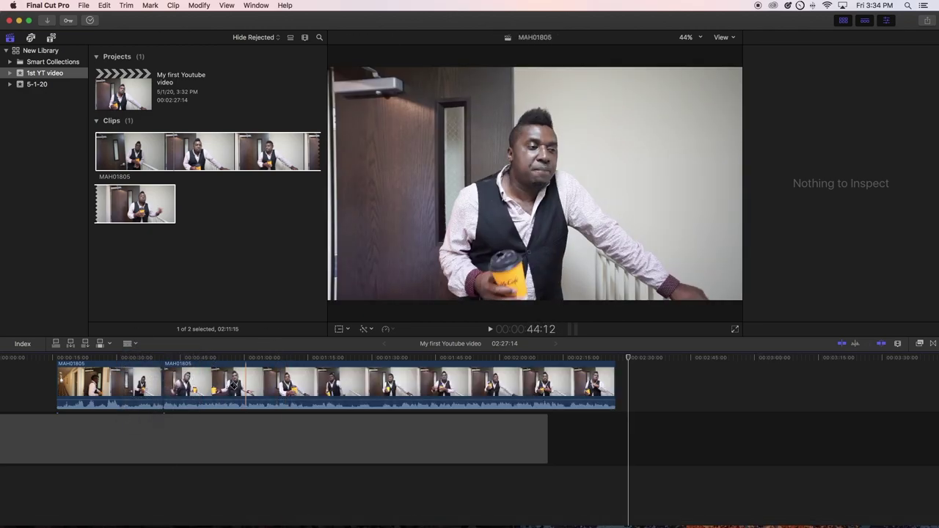
pyautogui.click(374, 383)
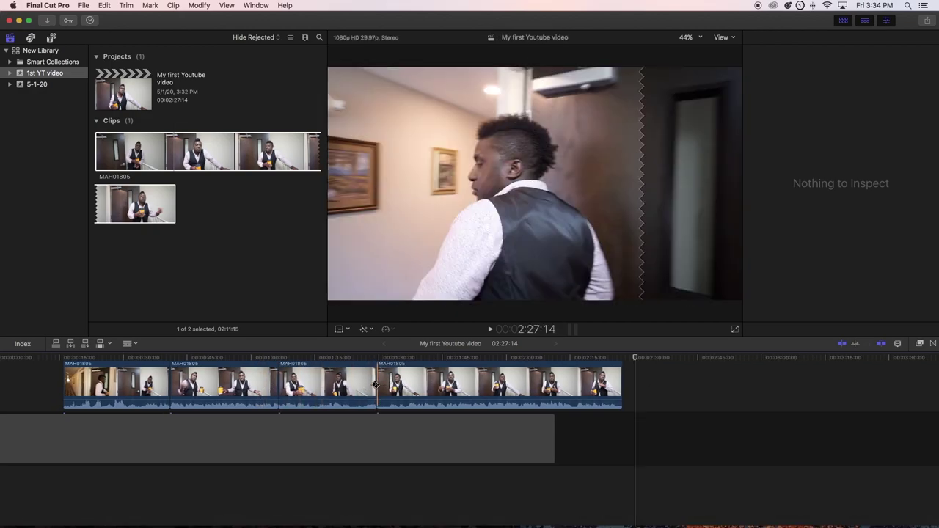
# With the Select tool, spread the four pieces over two levels above the gap, with the second piece at the start, and preview the arrangement
pyautogui.click(130, 342)
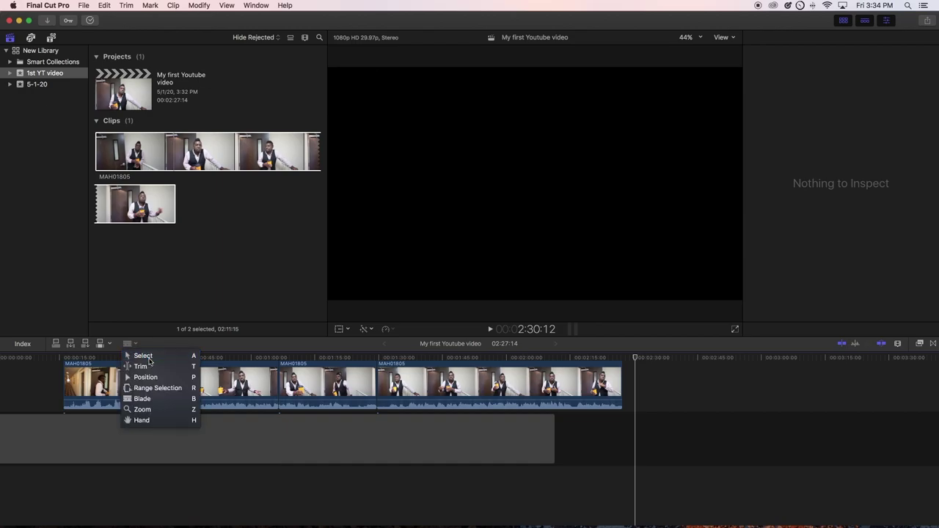
pyautogui.scroll(3, 419, 396)
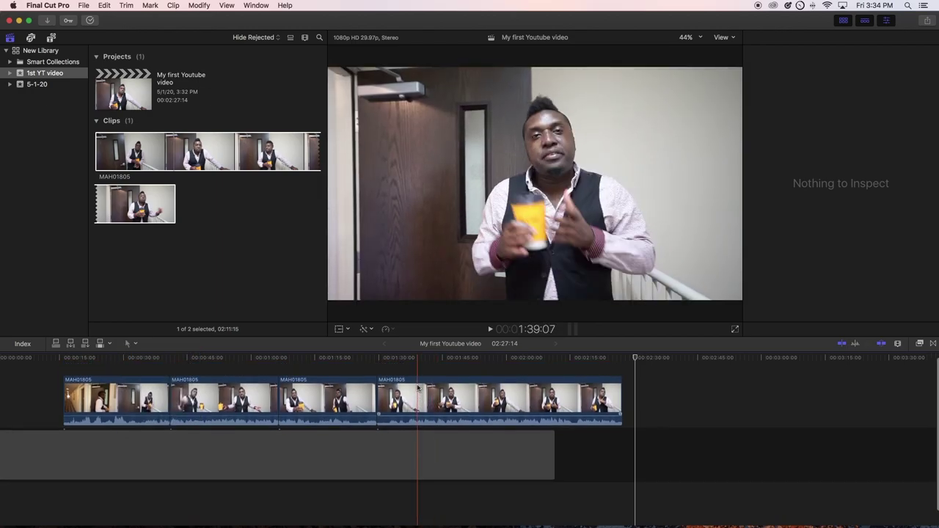
pyautogui.hscroll(-2, 308, 402)
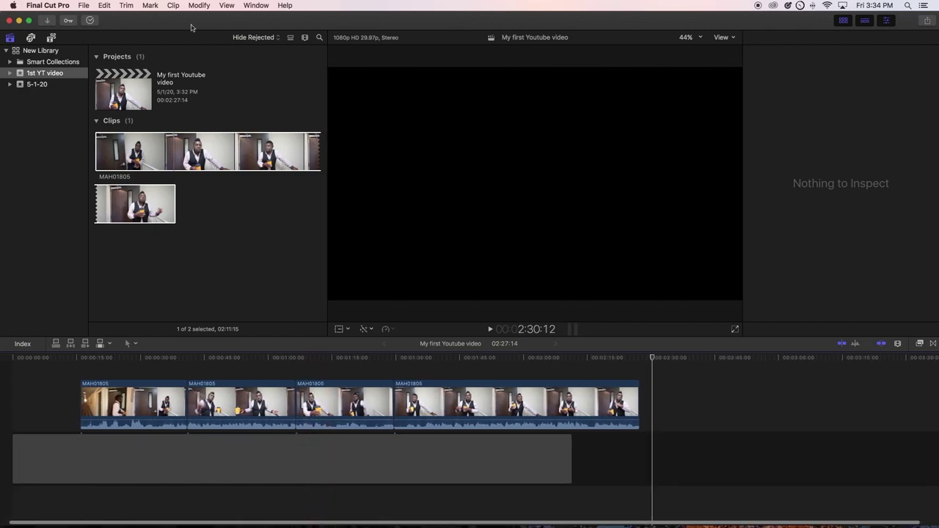
pyautogui.moveTo(227, 386); pyautogui.dragTo(75, 349)
pyautogui.moveTo(89, 389); pyautogui.dragTo(81, 389)
pyautogui.moveTo(176, 458); pyautogui.dragTo(202, 458)
pyautogui.moveTo(376, 460); pyautogui.dragTo(353, 460)
pyautogui.moveTo(482, 457); pyautogui.dragTo(366, 396)
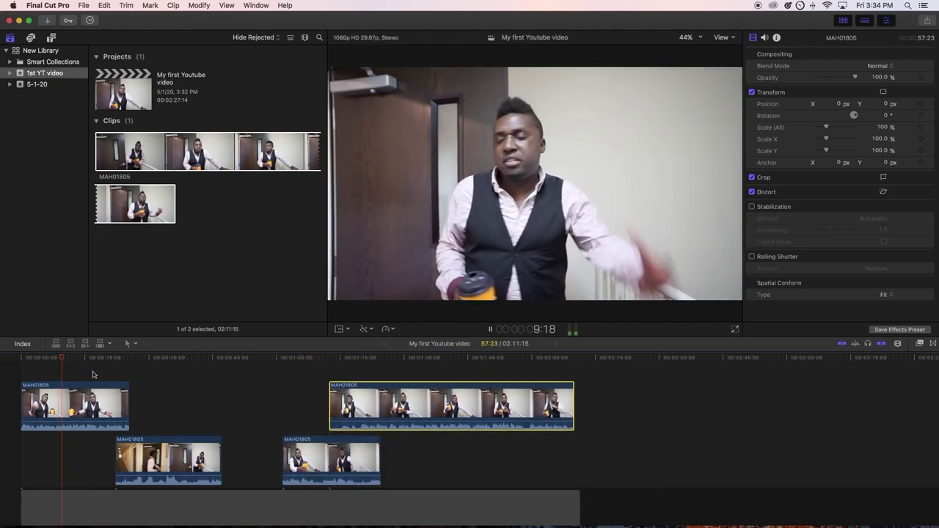
pyautogui.click(190, 385)
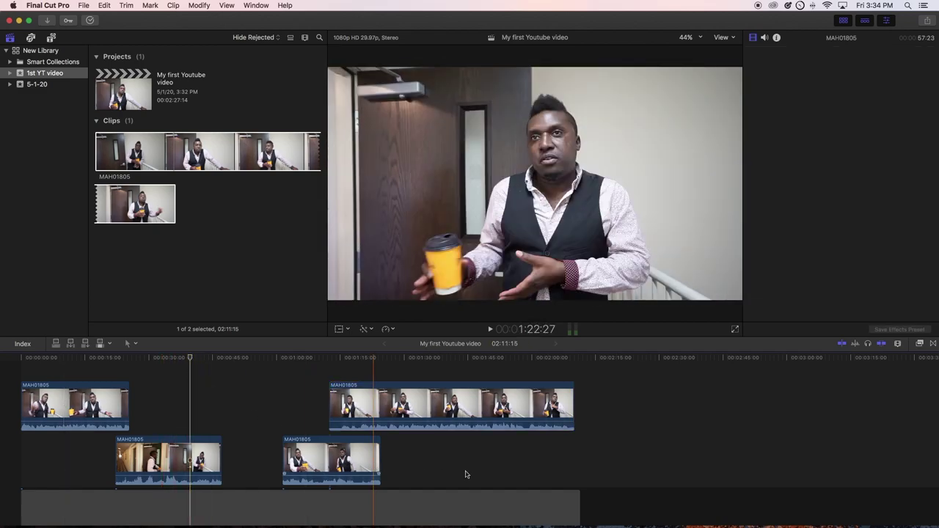
# Delete the gap block on the main track together with the clip pieces attached to it
pyautogui.scroll(-1, 483, 498)
pyautogui.click(481, 486)
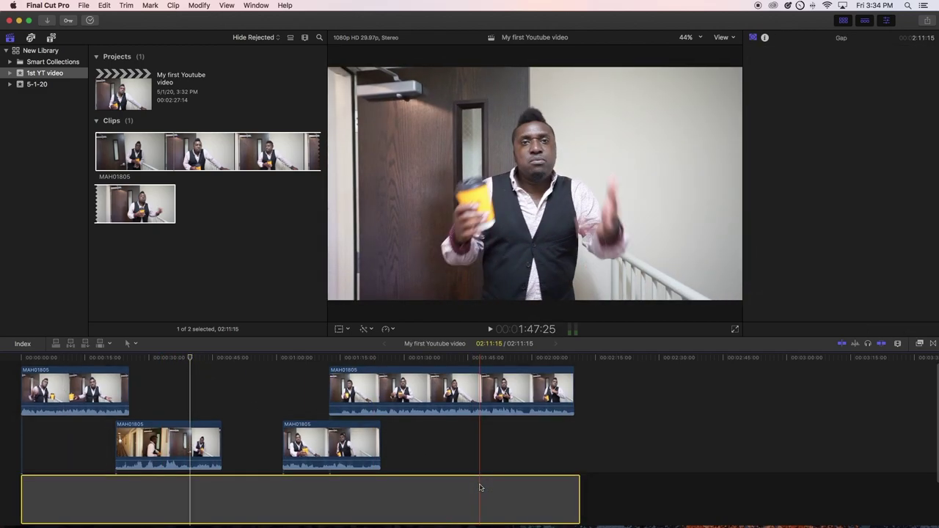
pyautogui.press('Delete')
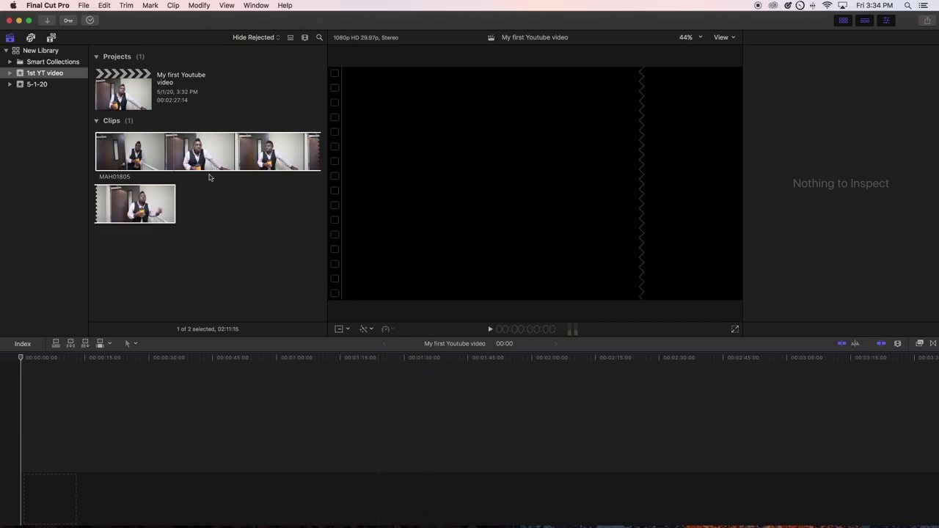
# Place the whole MAH01805 clip on the main track and cut it into five pieces at about 0:23, 0:41, 1:09 and 1:30
pyautogui.moveTo(199, 165); pyautogui.dragTo(29, 503)
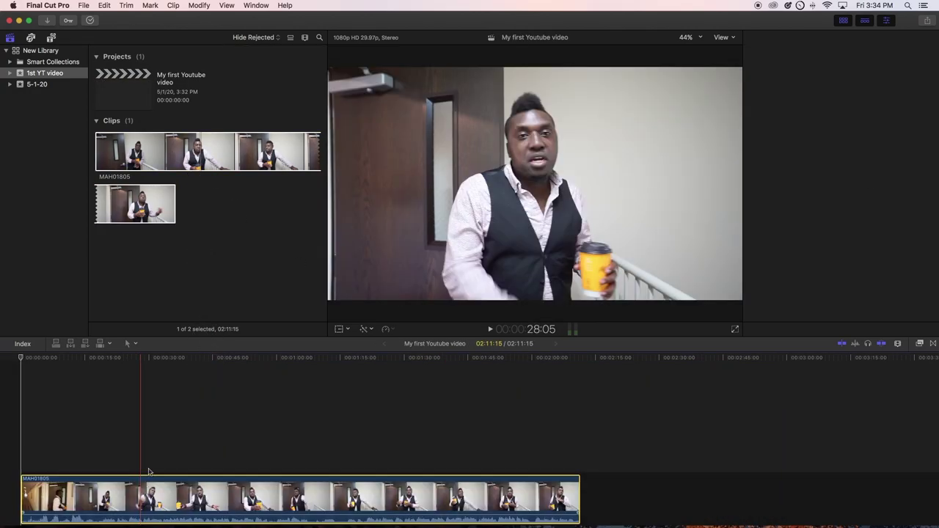
pyautogui.click(133, 344)
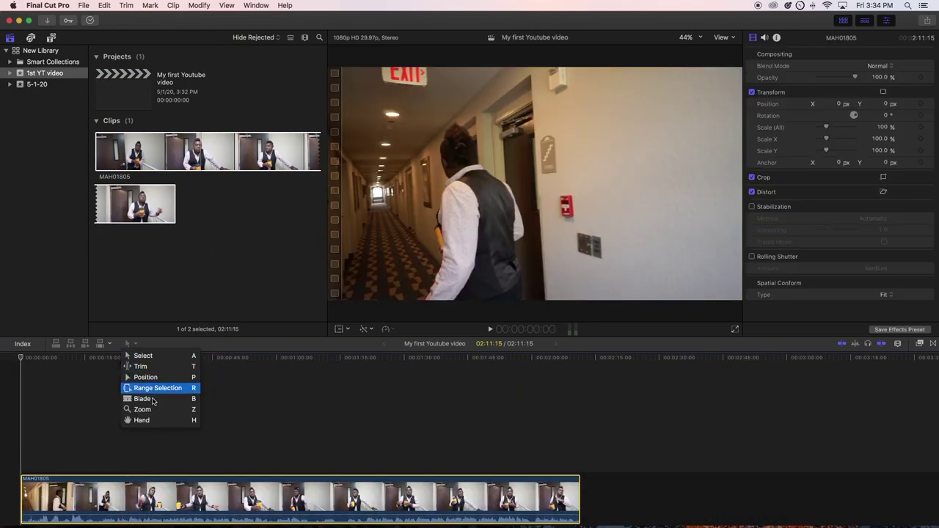
pyautogui.click(142, 398)
pyautogui.click(118, 499)
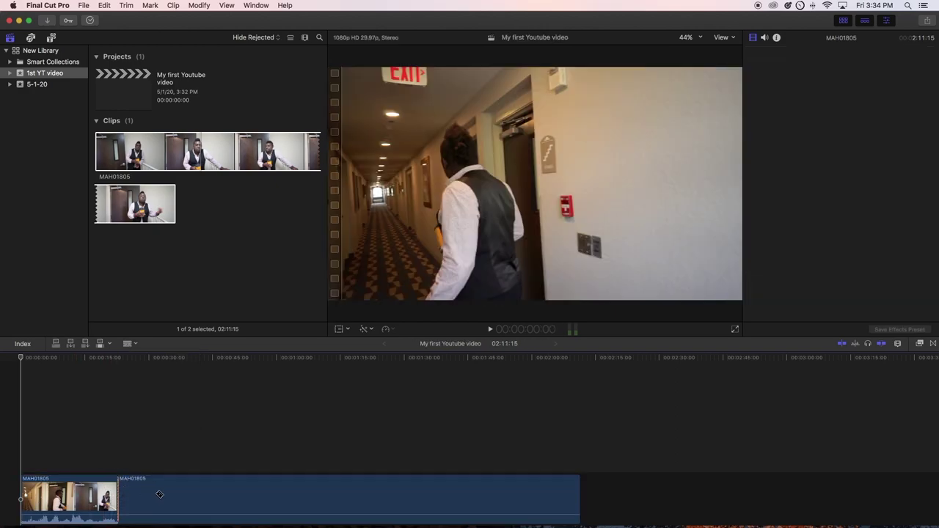
pyautogui.click(195, 499)
pyautogui.click(314, 499)
pyautogui.click(405, 498)
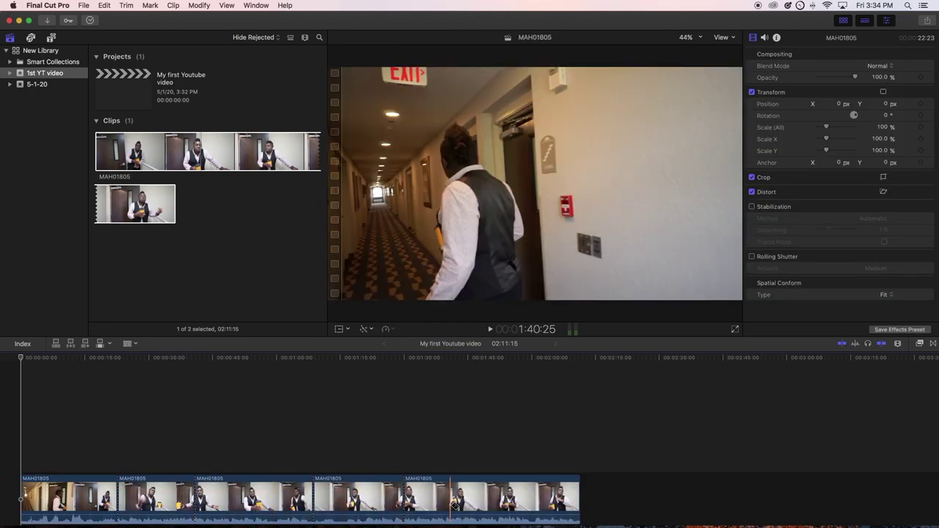
# Cut the last piece on the main track at about 1:49, and lift the third piece onto the level above
pyautogui.click(486, 493)
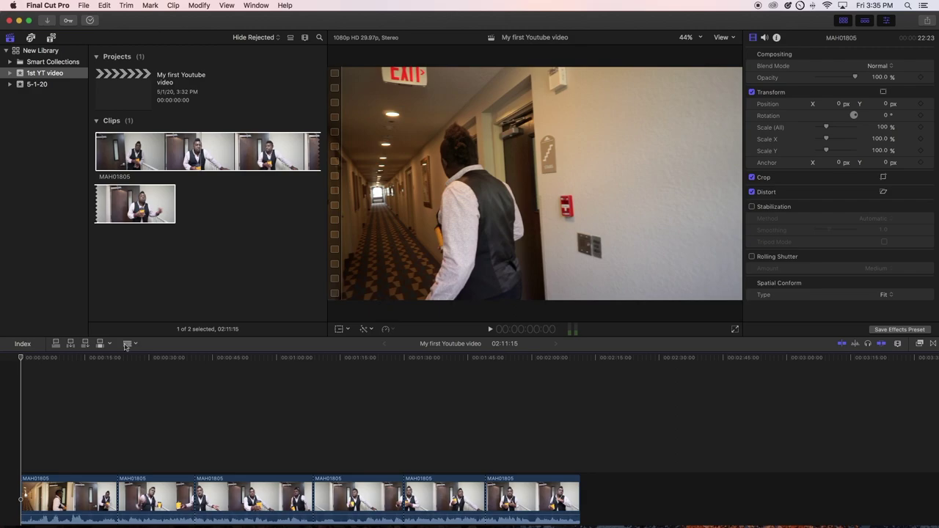
pyautogui.scroll(-3, 205, 426)
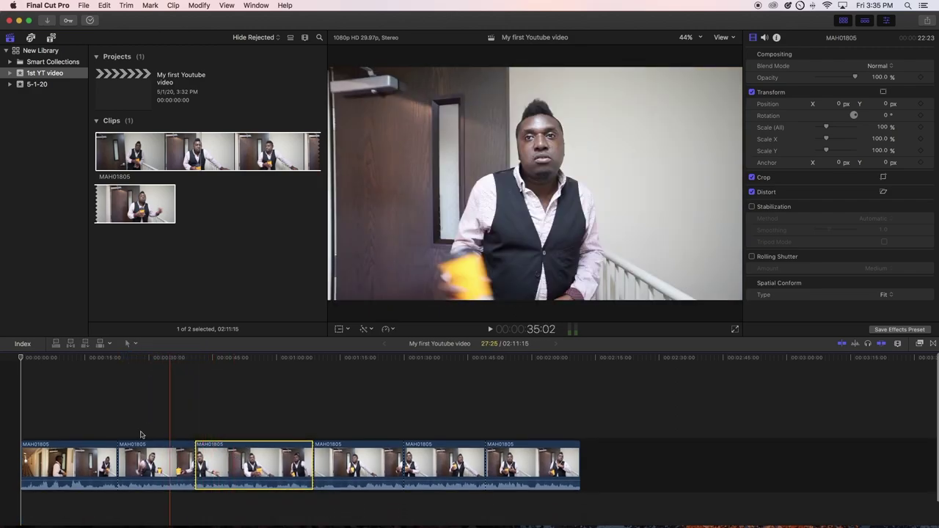
pyautogui.moveTo(258, 455); pyautogui.dragTo(253, 388)
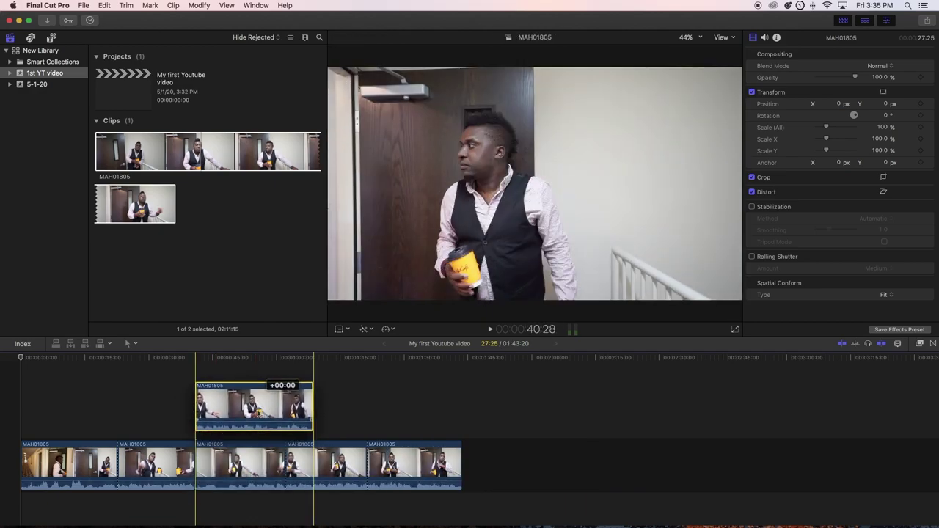
# Lift the last clip piece above the main track and delete the gap beneath it together with that piece
pyautogui.moveTo(367, 462); pyautogui.dragTo(333, 451)
pyautogui.moveTo(367, 408); pyautogui.dragTo(541, 389)
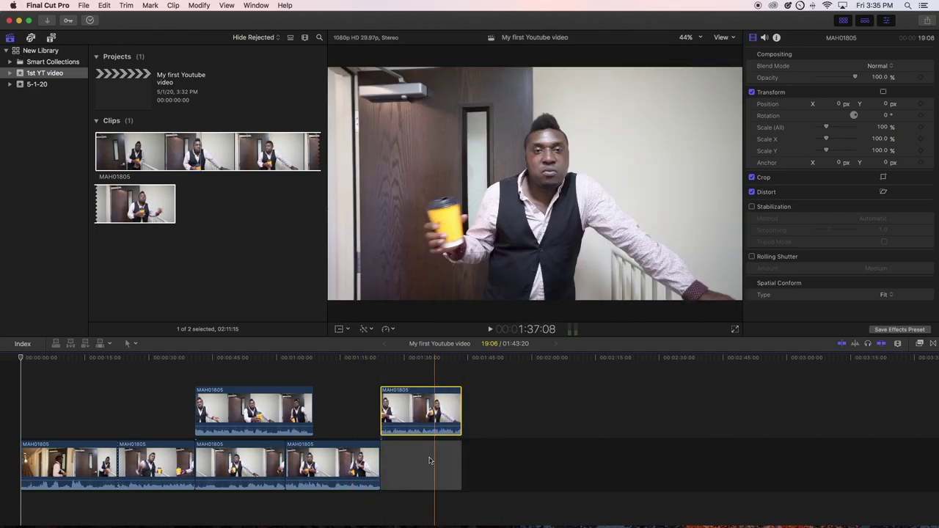
pyautogui.click(431, 455)
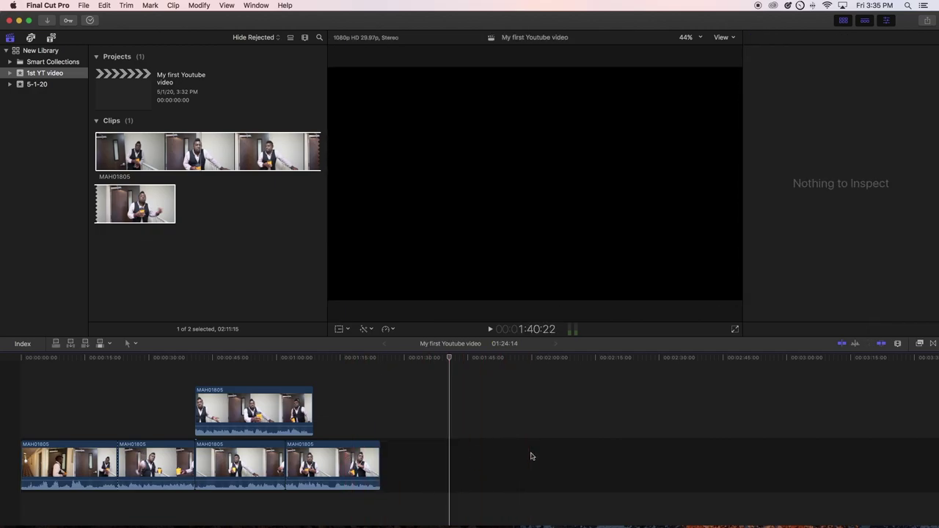
# Lift the second and the last main-track pieces onto the levels above, and extend the resulting gap to about 2:15
pyautogui.moveTo(121, 458); pyautogui.dragTo(114, 381)
pyautogui.moveTo(256, 462); pyautogui.dragTo(256, 403)
pyautogui.moveTo(52, 457)
pyautogui.mouseDown()
pyautogui.moveTo(59, 404)
pyautogui.moveTo(55, 463)
pyautogui.mouseUp()
pyautogui.click(262, 457)
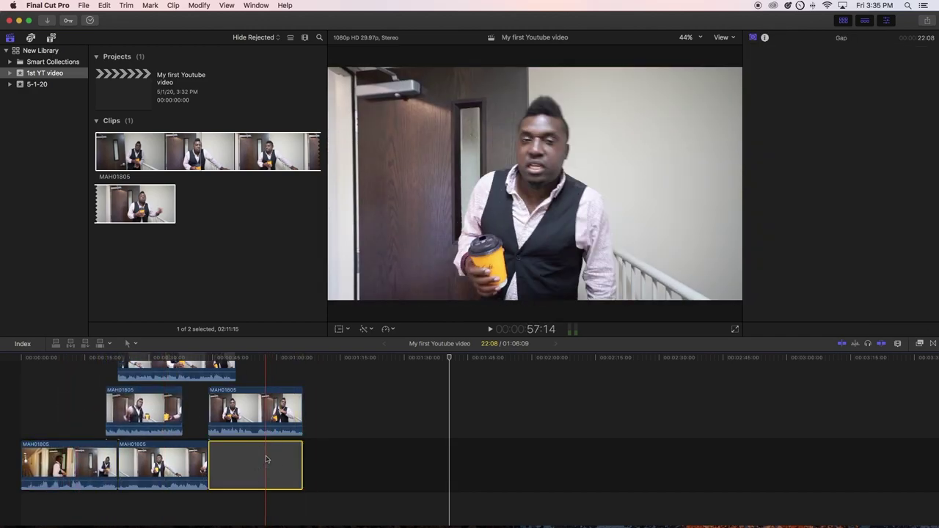
pyautogui.moveTo(301, 460); pyautogui.dragTo(596, 456)
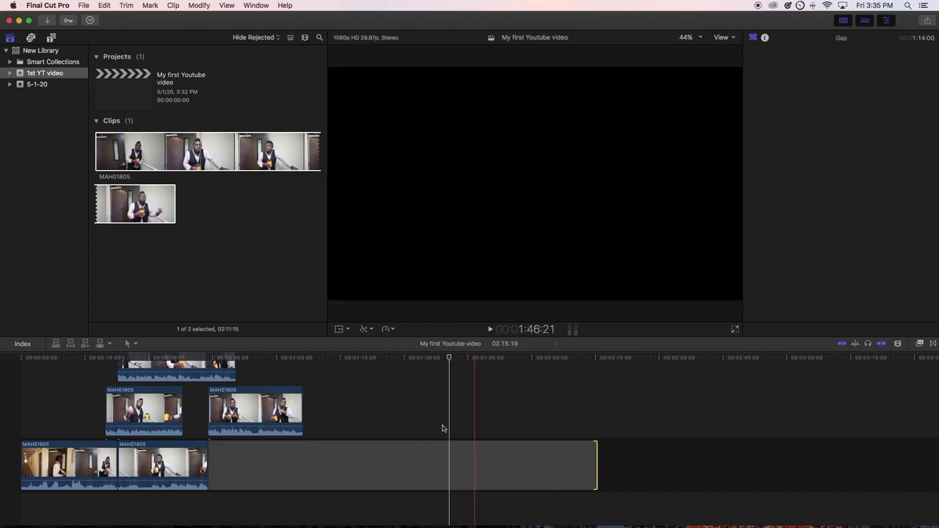
# Move the two clip pieces remaining on the main track onto the level above the gap
pyautogui.scroll(2, 363, 419)
pyautogui.moveTo(408, 430); pyautogui.dragTo(95, 377)
pyautogui.moveTo(151, 389); pyautogui.dragTo(423, 401)
pyautogui.moveTo(157, 441); pyautogui.dragTo(129, 435)
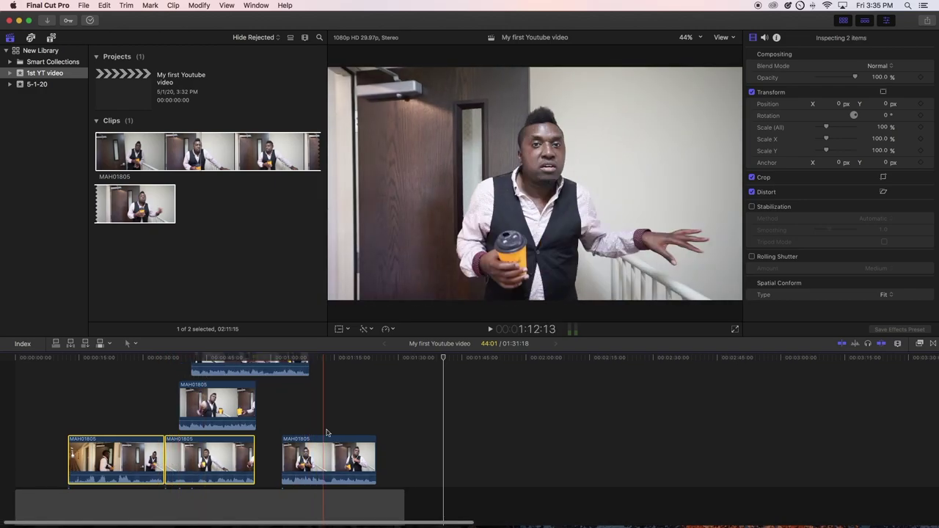
# Clear the timeline by deleting the gap block and all MAH01805 clip pieces
pyautogui.scroll(2, 327, 433)
pyautogui.click(300, 426)
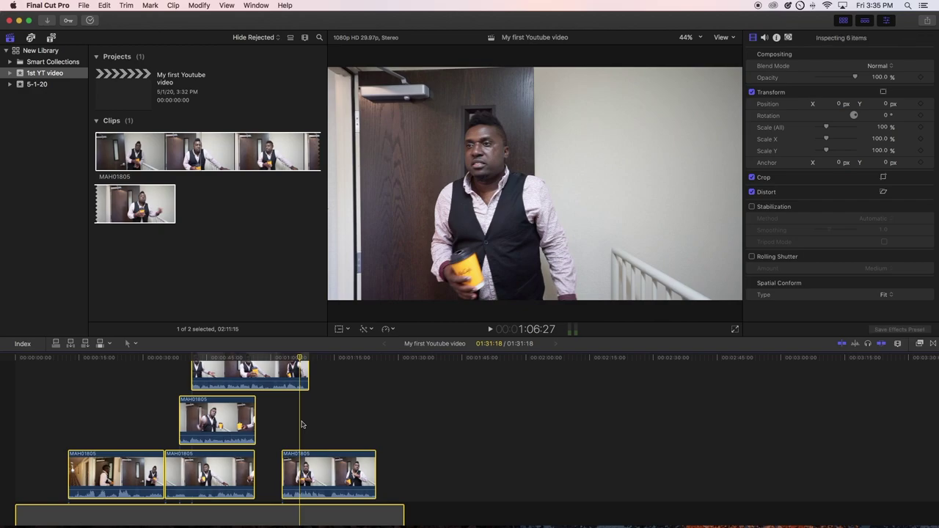
pyautogui.press('Delete')
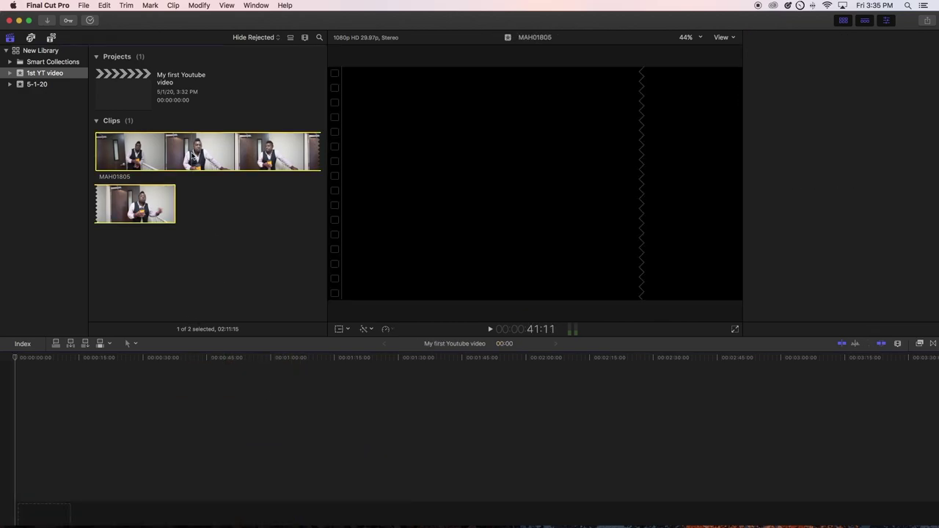
# Place the whole MAH01805 clip on the level above the main track, over a gap block, near the timeline's start
pyautogui.click(193, 156)
pyautogui.moveTo(188, 152); pyautogui.dragTo(220, 411)
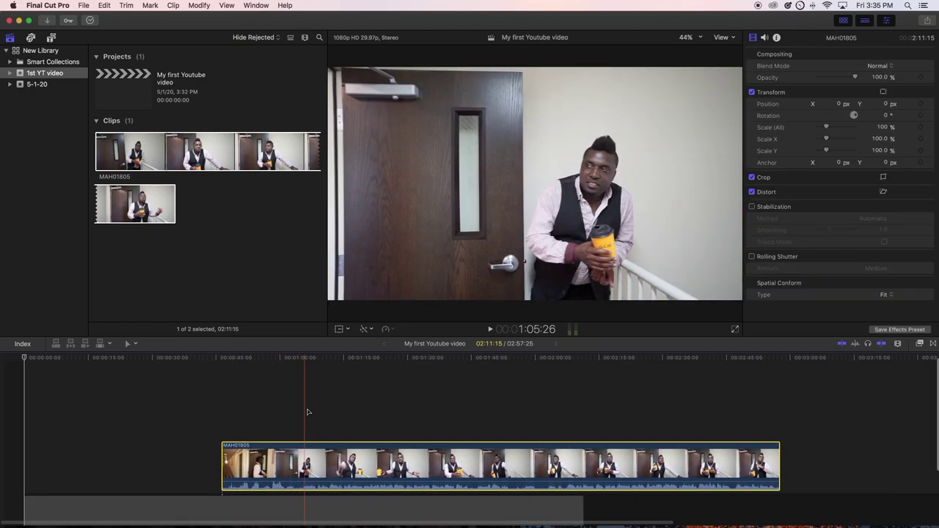
pyautogui.scroll(-3, 306, 413)
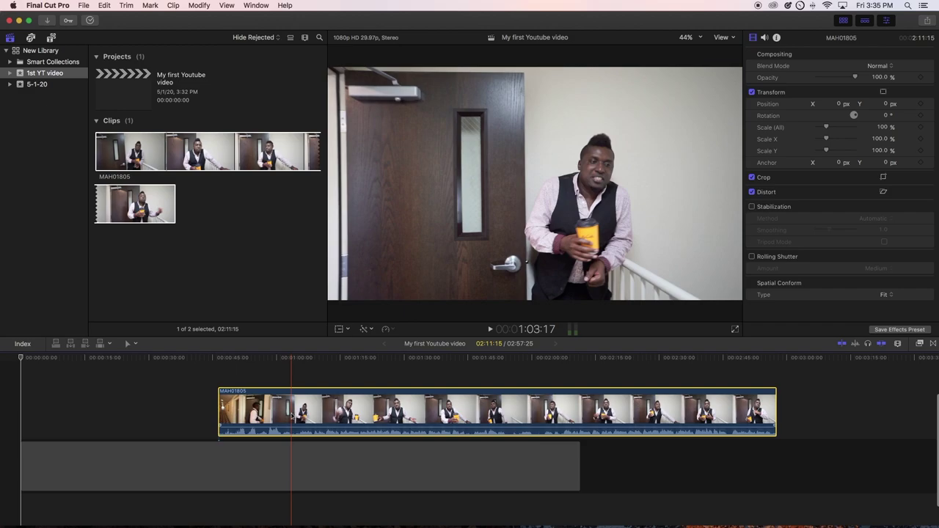
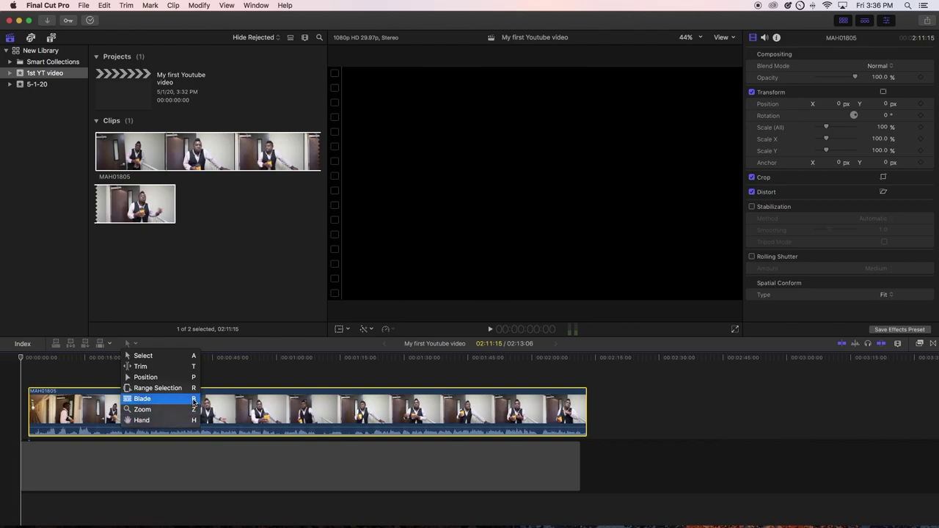
# Cut the MAH01805 clip above the gap into seven pieces with the Blade tool, at about 0:24, 0:42, 0:58, 1:15, 1:34 and 1:49
pyautogui.click(152, 400)
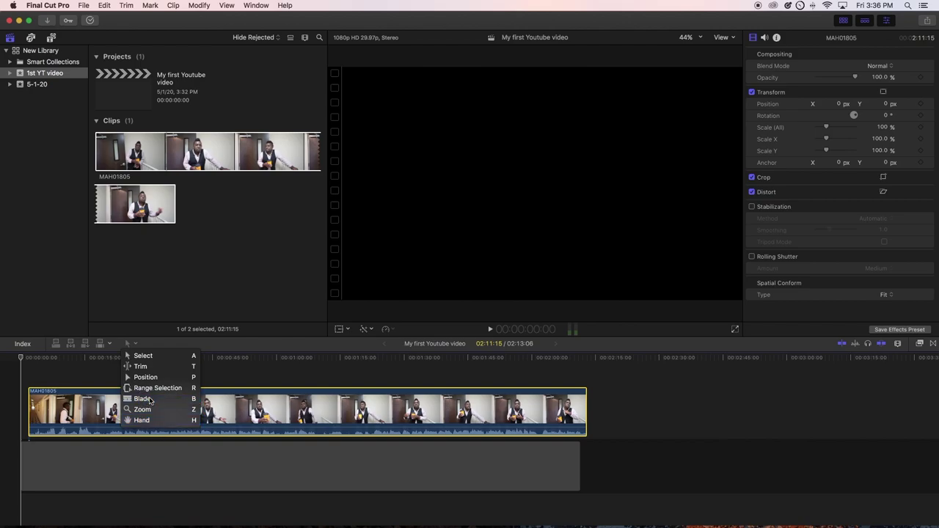
pyautogui.click(199, 411)
pyautogui.click(270, 410)
pyautogui.click(339, 410)
pyautogui.click(418, 411)
pyautogui.click(485, 411)
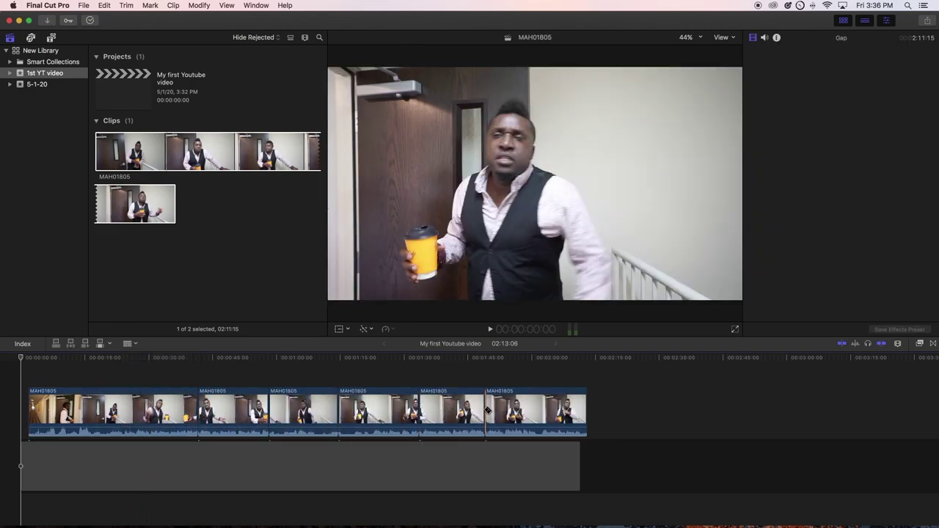
pyautogui.click(122, 407)
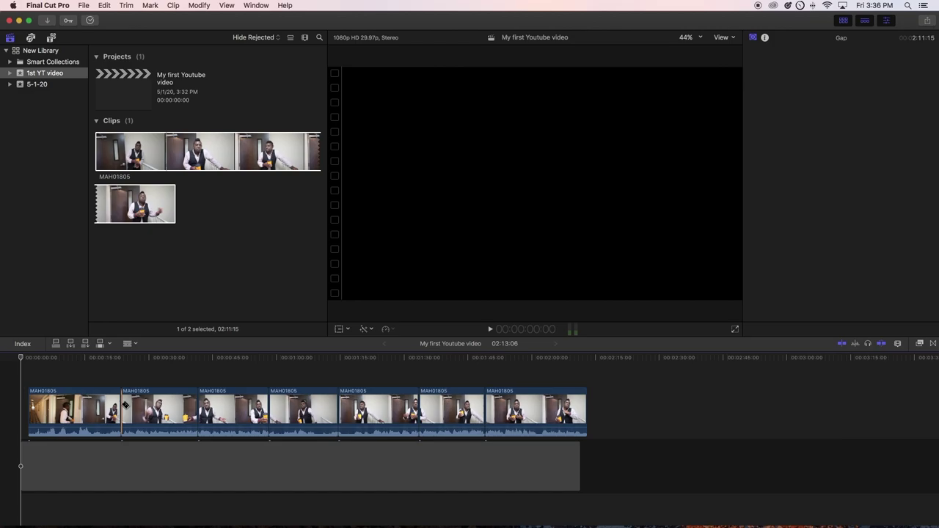
# With the Select tool, shorten the last piece to end with the gap at about 2:11, and place the playhead at about 0:58
pyautogui.press('a')
pyautogui.moveTo(190, 469); pyautogui.dragTo(581, 470)
pyautogui.moveTo(308, 365); pyautogui.dragTo(512, 357)
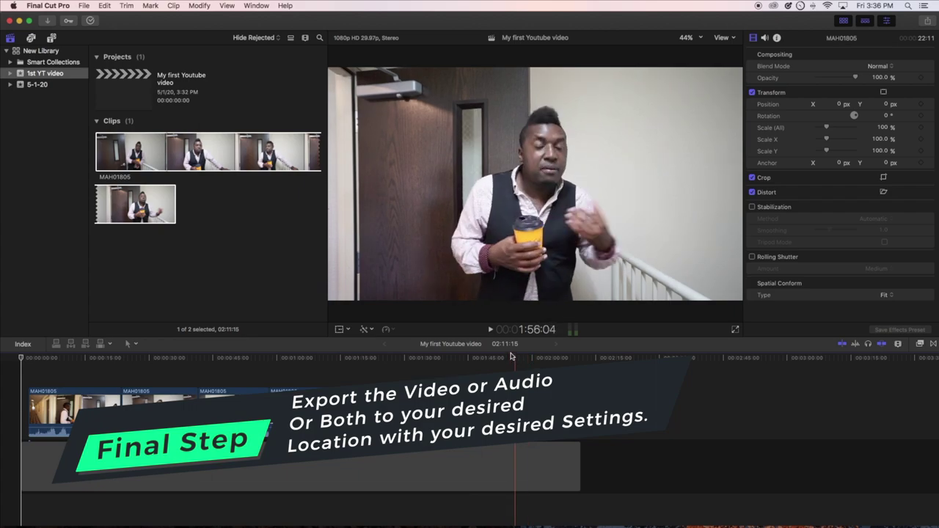
pyautogui.click(270, 371)
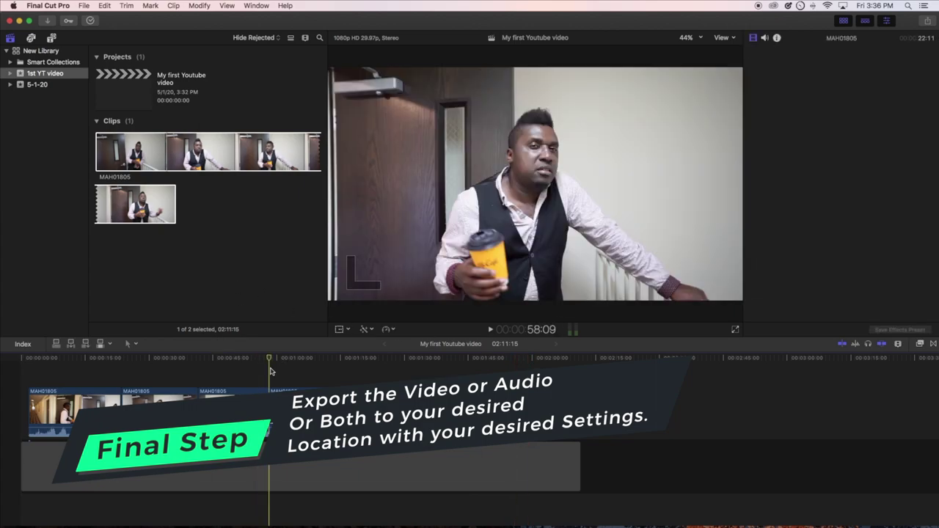
# Share the project as a Master File and show its export settings
pyautogui.click(83, 6)
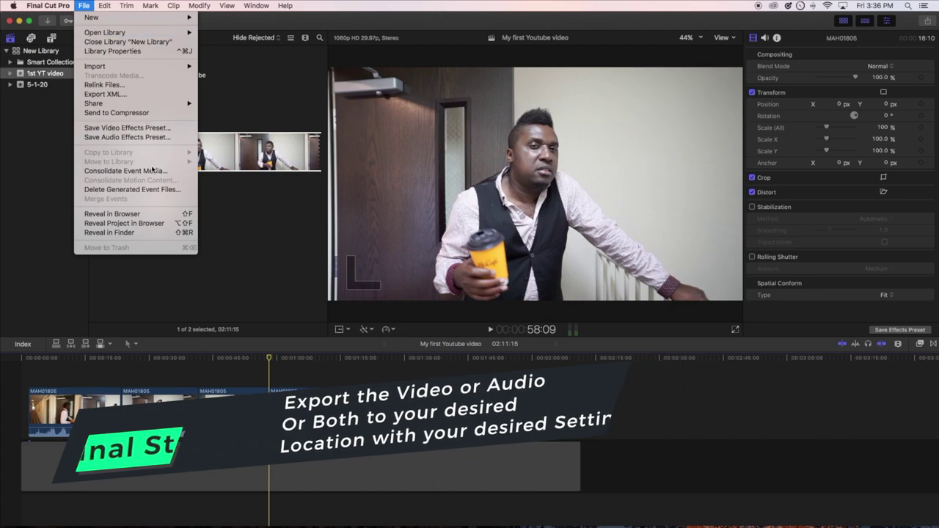
pyautogui.moveTo(144, 105)
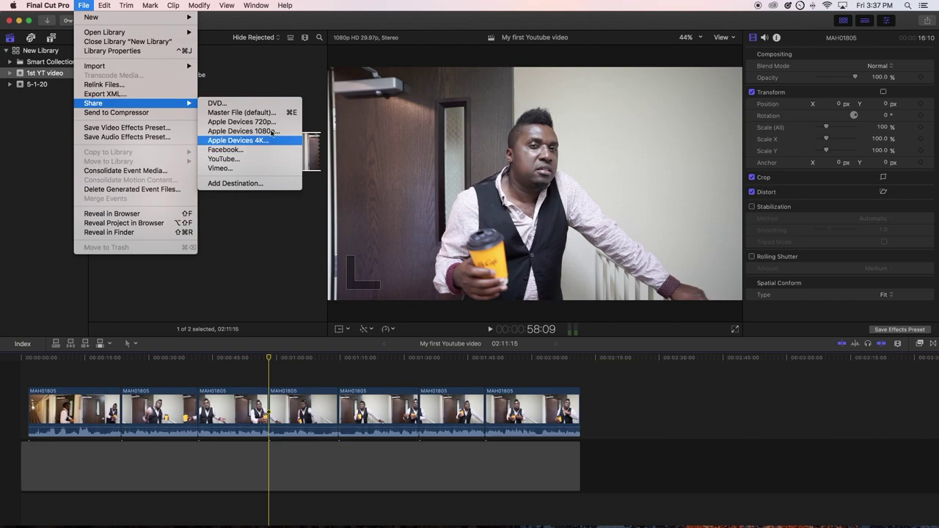
pyautogui.click(242, 112)
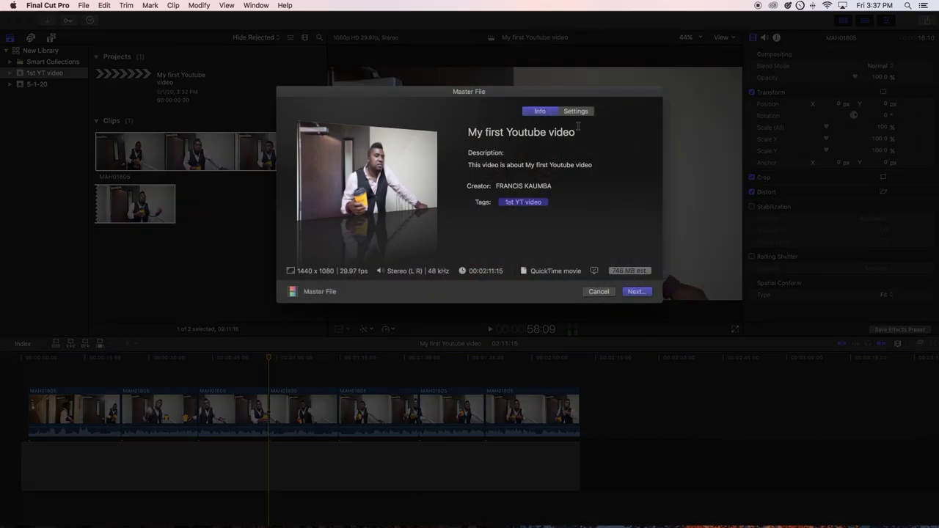
pyautogui.click(577, 112)
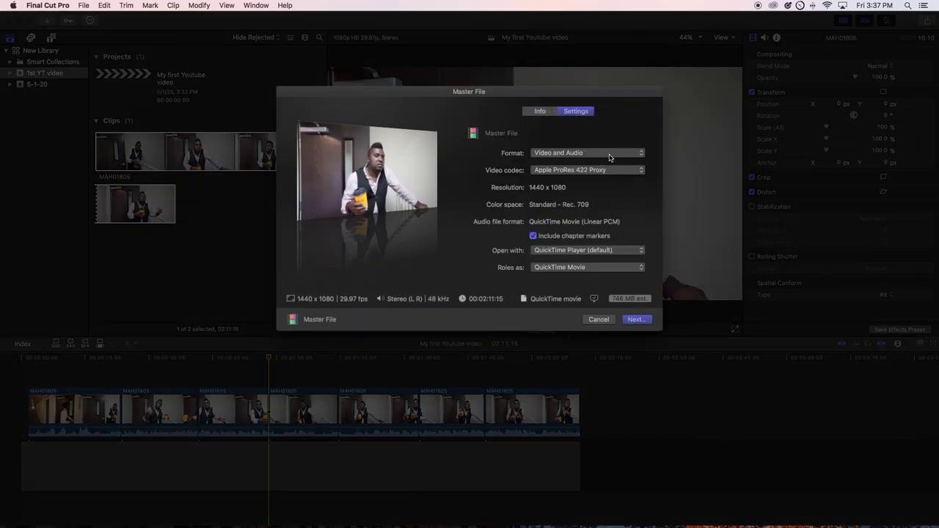
# Review the available video codecs and formats, keeping Apple ProRes 422 Proxy and Video and Audio
pyautogui.click(629, 174)
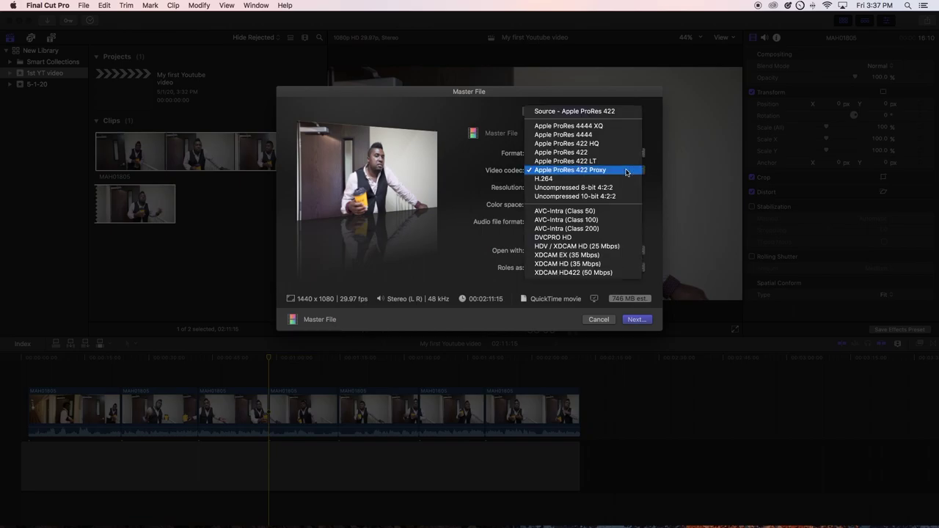
pyautogui.click(622, 173)
pyautogui.click(595, 155)
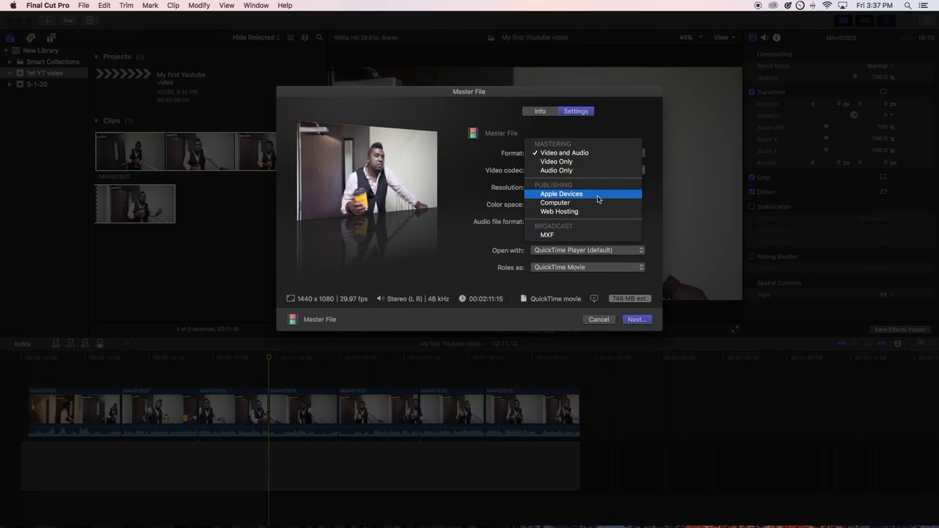
pyautogui.click(588, 154)
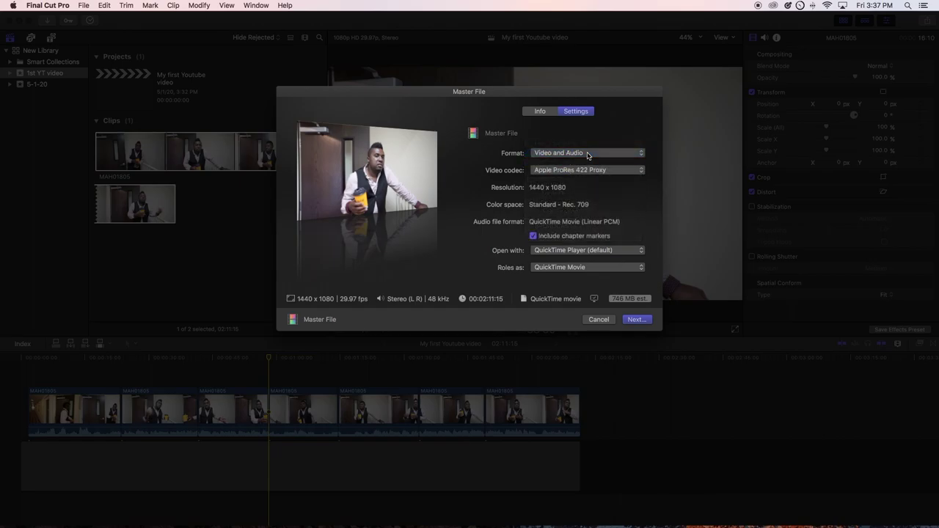
# Try the H.264, Apple ProRes 422 Proxy and Apple ProRes 422 HQ codecs to compare the estimated file sizes
pyautogui.click(590, 171)
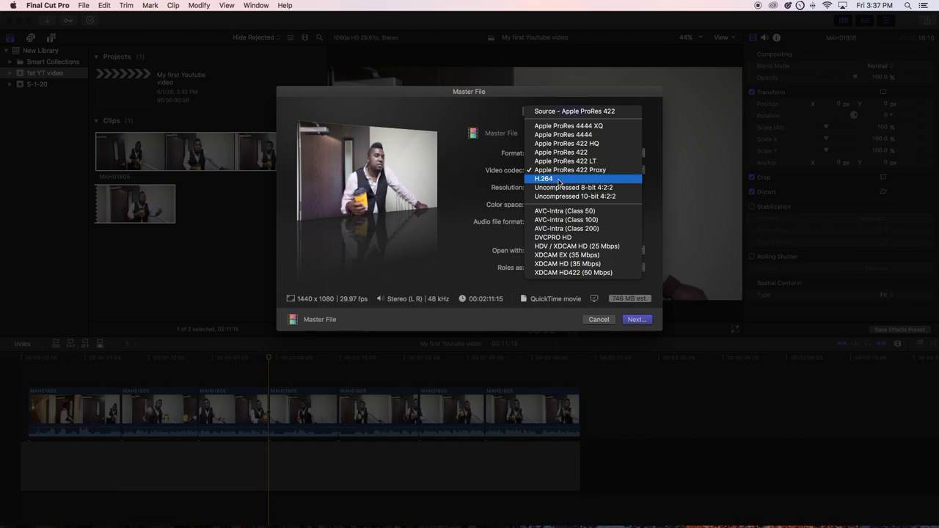
pyautogui.click(559, 180)
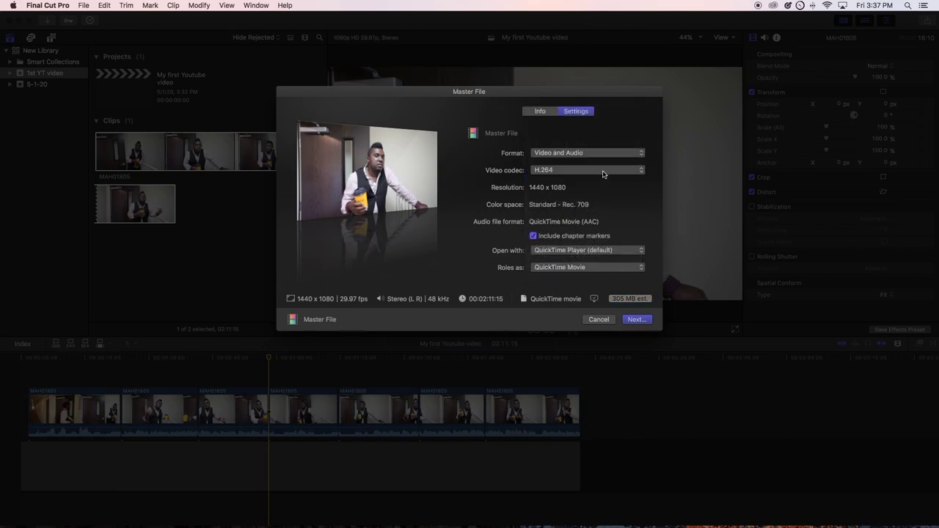
pyautogui.click(605, 174)
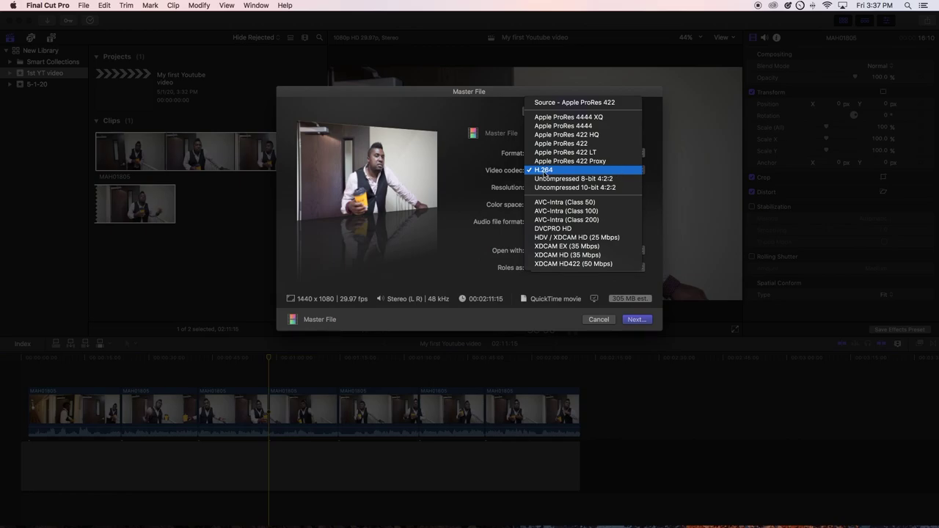
pyautogui.click(546, 174)
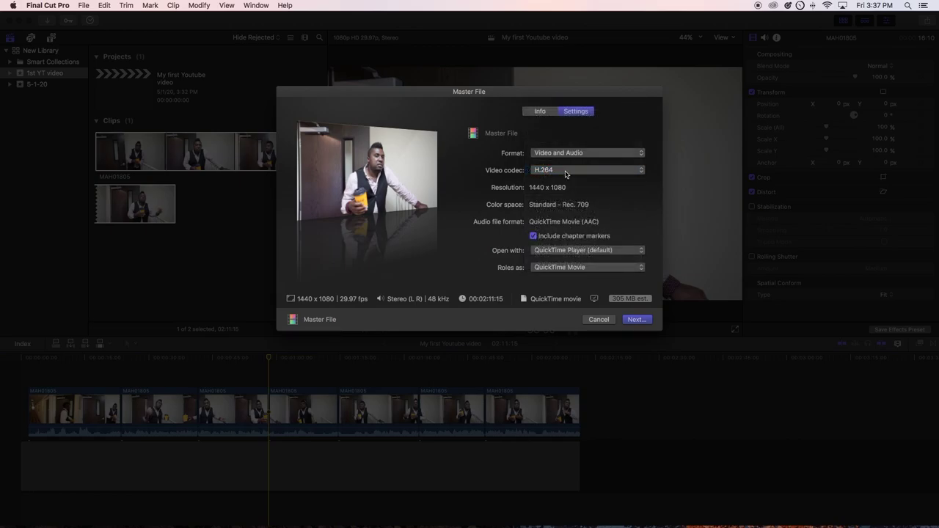
pyautogui.click(562, 174)
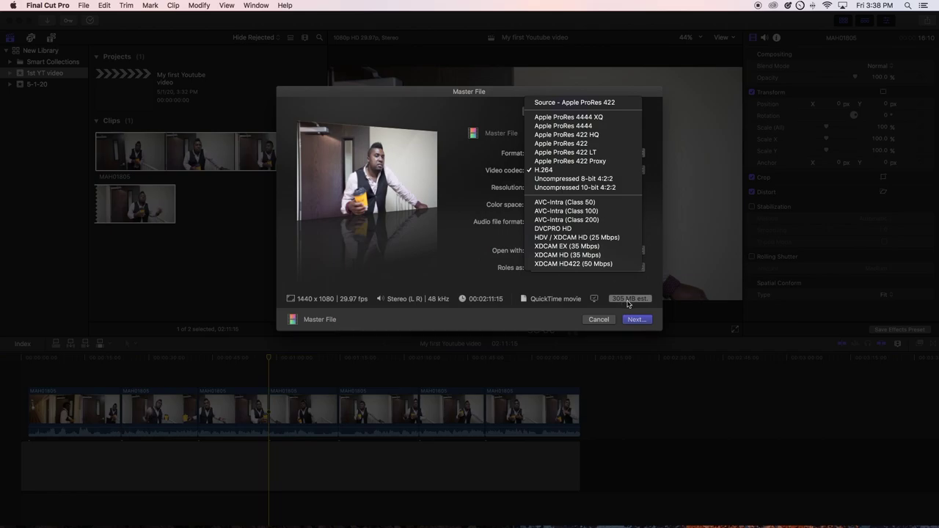
pyautogui.click(575, 161)
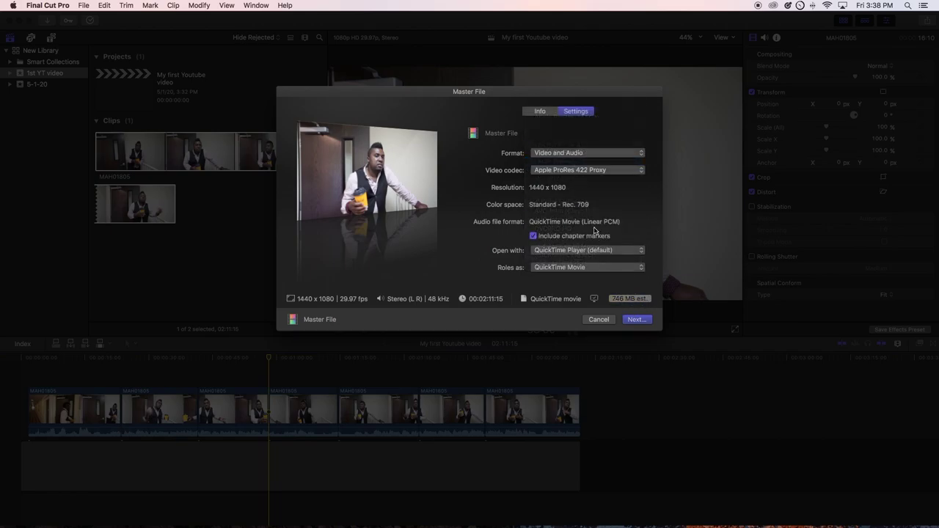
pyautogui.click(600, 170)
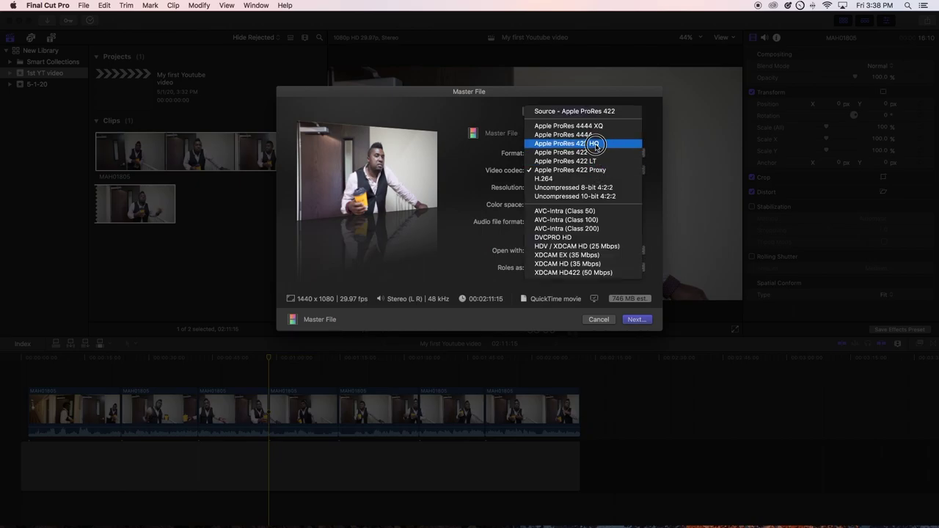
pyautogui.click(596, 147)
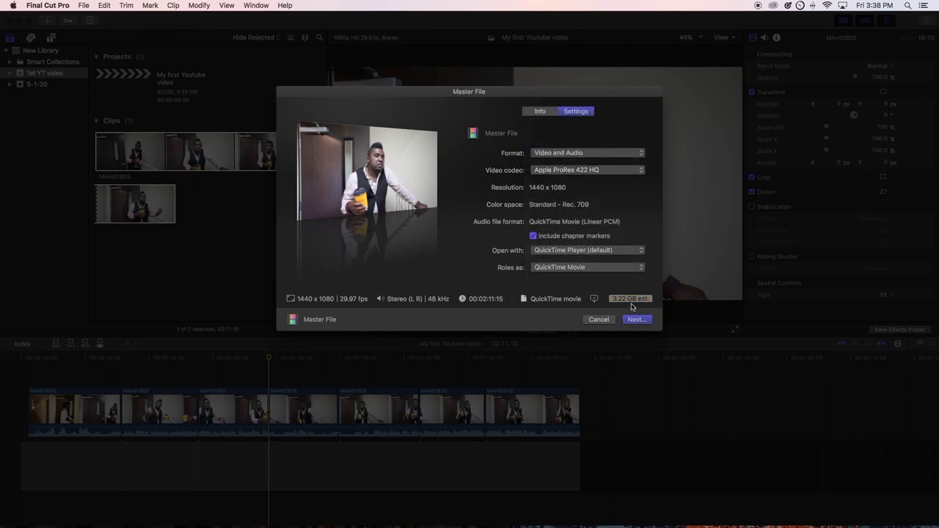
# Set the export's video codec to Apple ProRes 4444 XQ and check the estimated file size
pyautogui.click(589, 171)
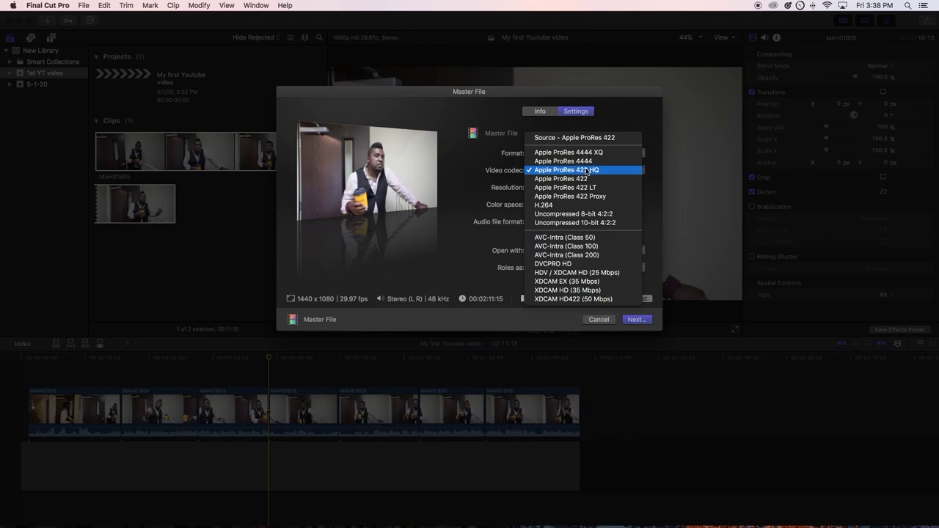
pyautogui.click(589, 154)
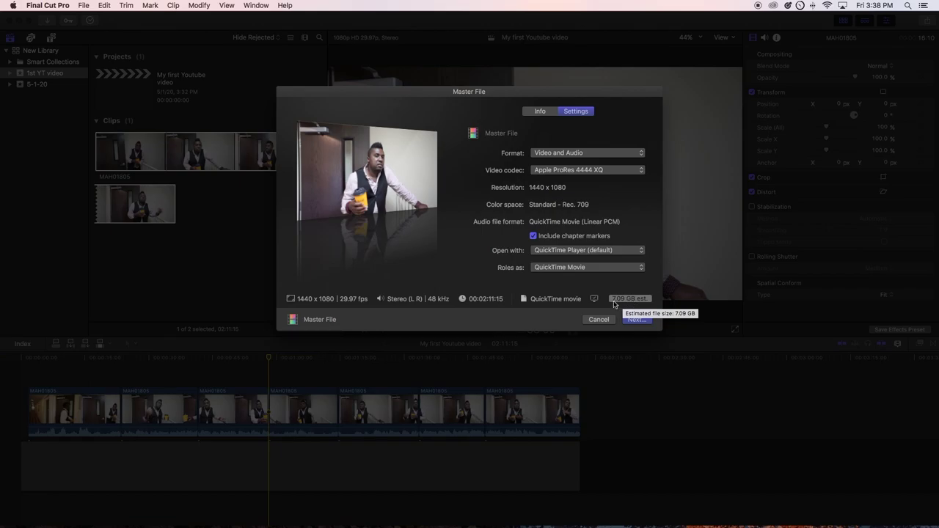
# Set the Master File's video codec to H.264 and proceed to choosing the save name and location
pyautogui.click(624, 171)
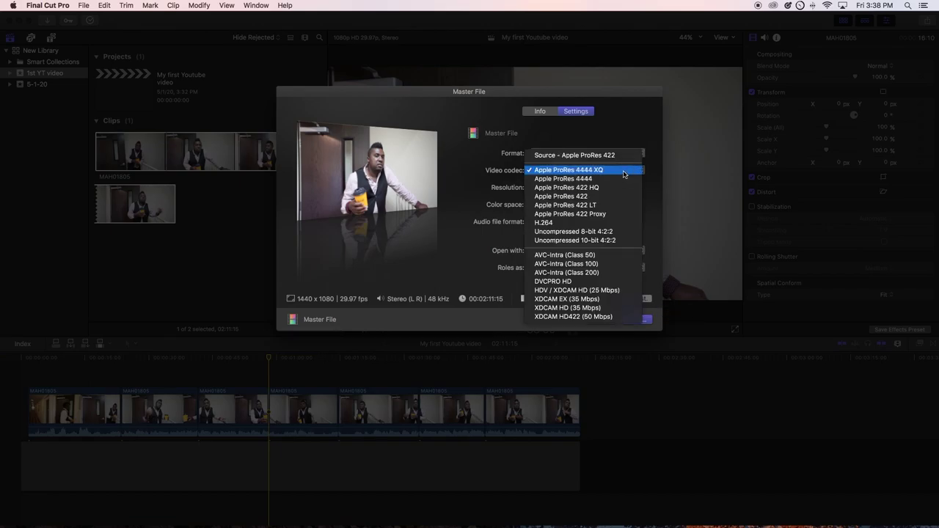
pyautogui.click(608, 226)
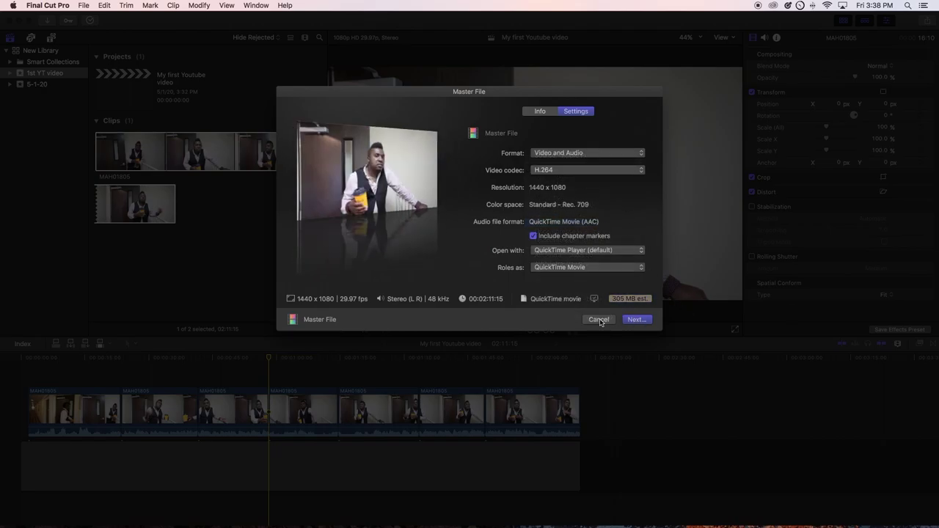
pyautogui.click(635, 320)
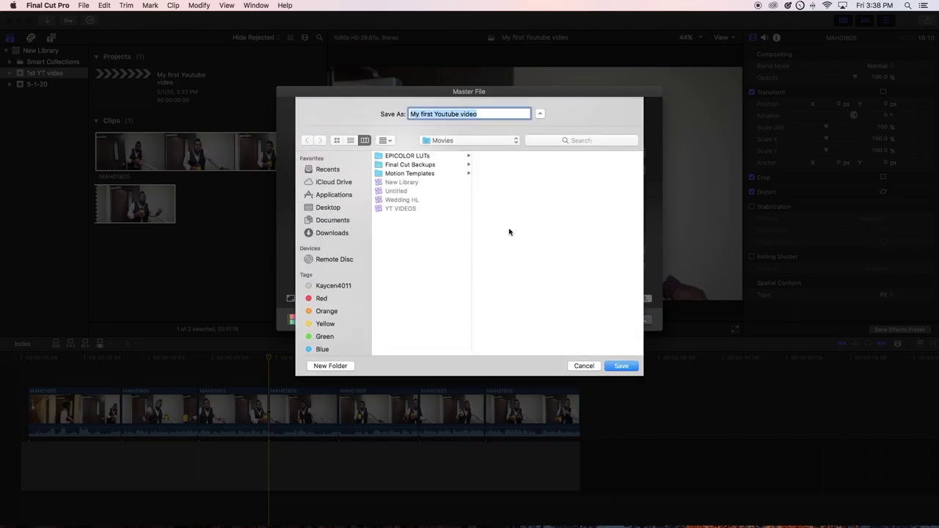
# Cancel the save and the Master File export, and clear the clip selection in the browser
pyautogui.click(585, 365)
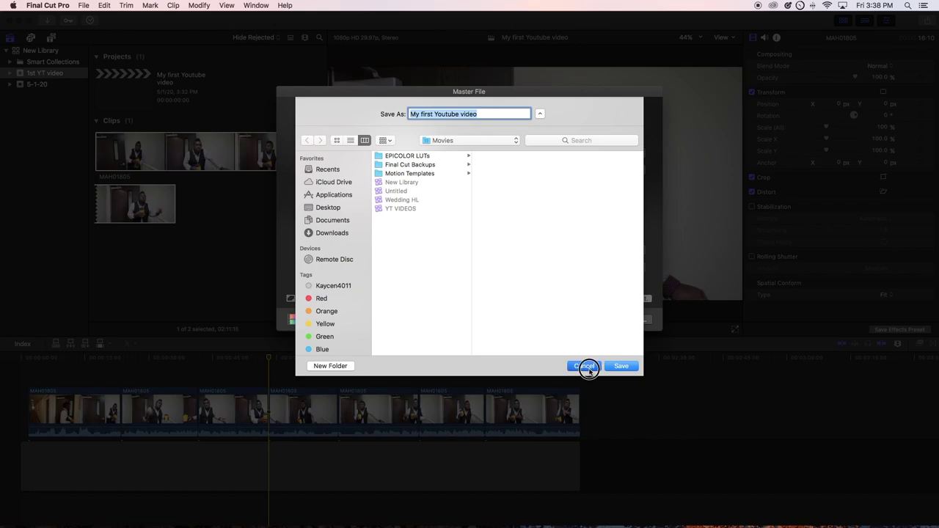
pyautogui.click(596, 320)
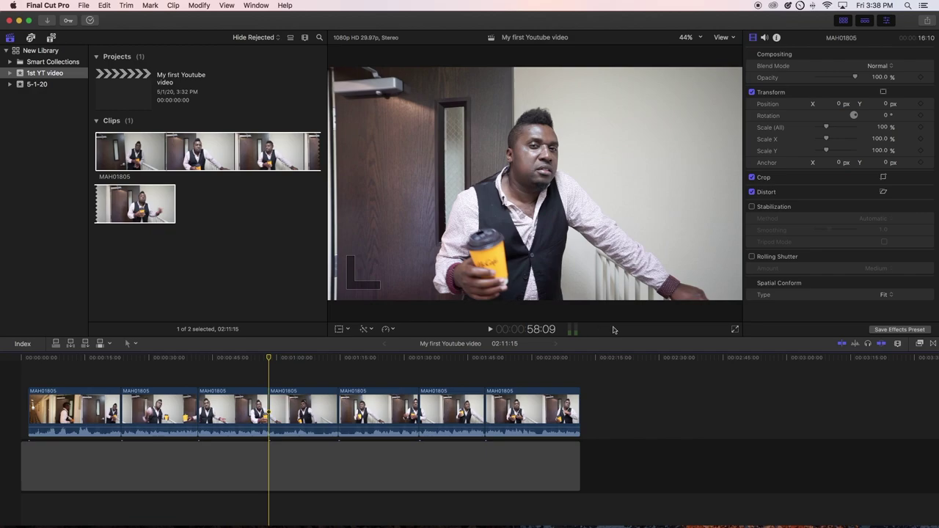
pyautogui.click(160, 274)
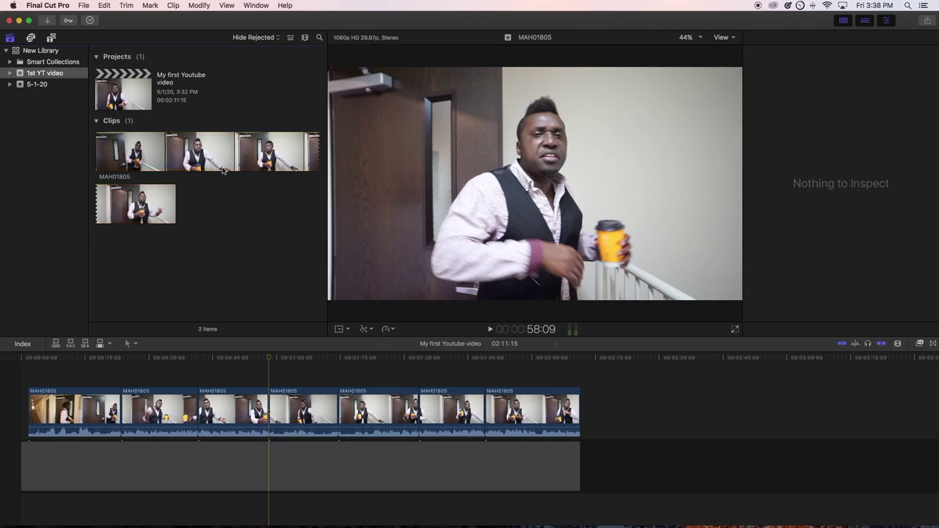